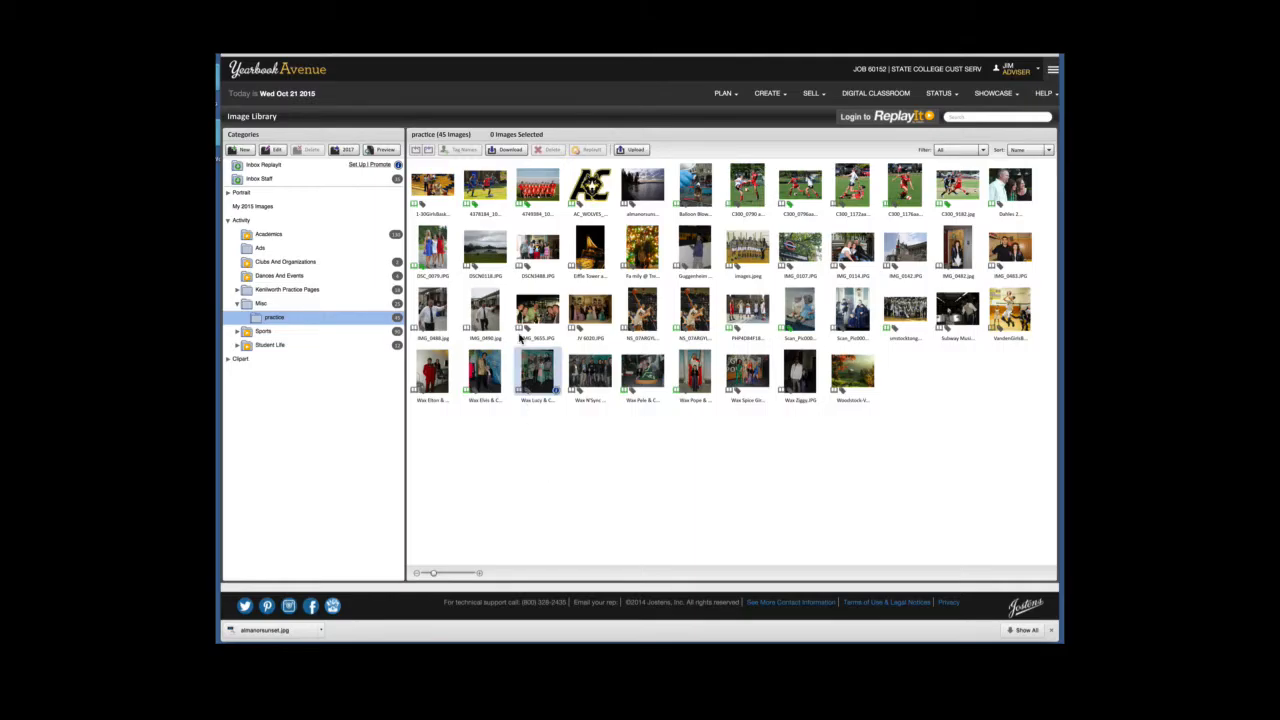
Select single images in the practice category one at a time, ending on the AC_WOLVES logo, and reopen the category to clear the selection.
click(489, 188)
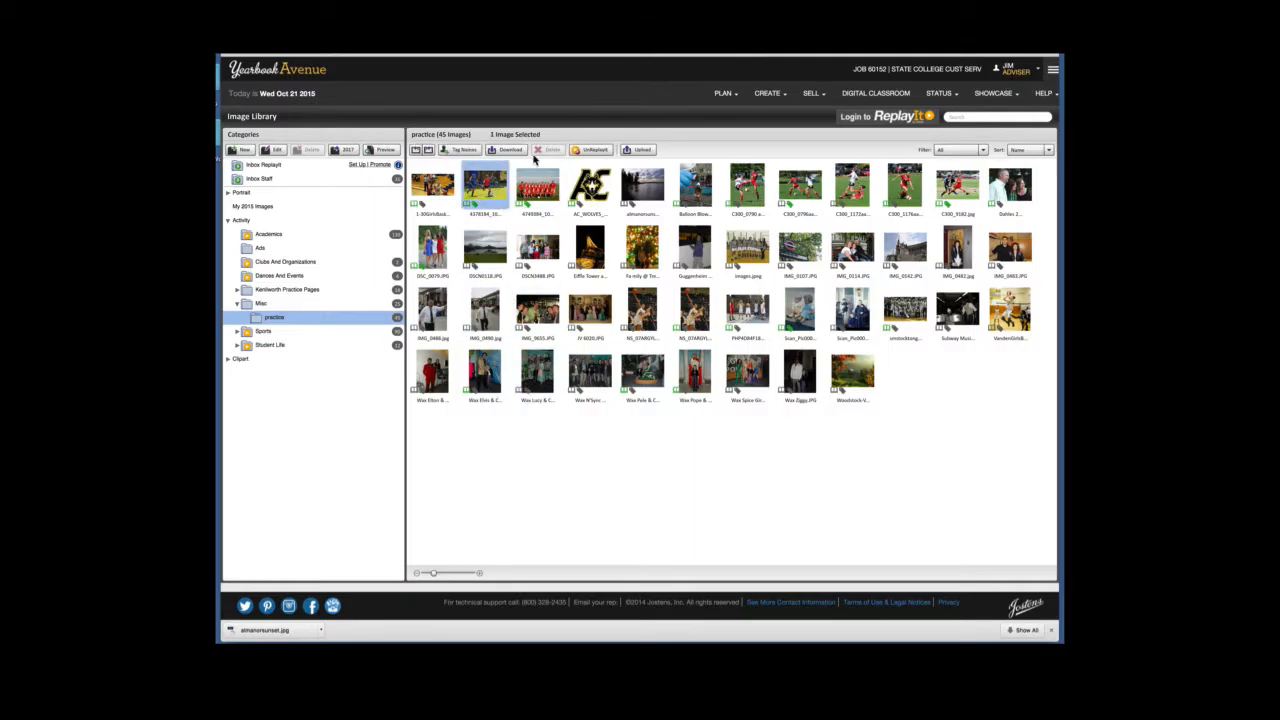
click(550, 195)
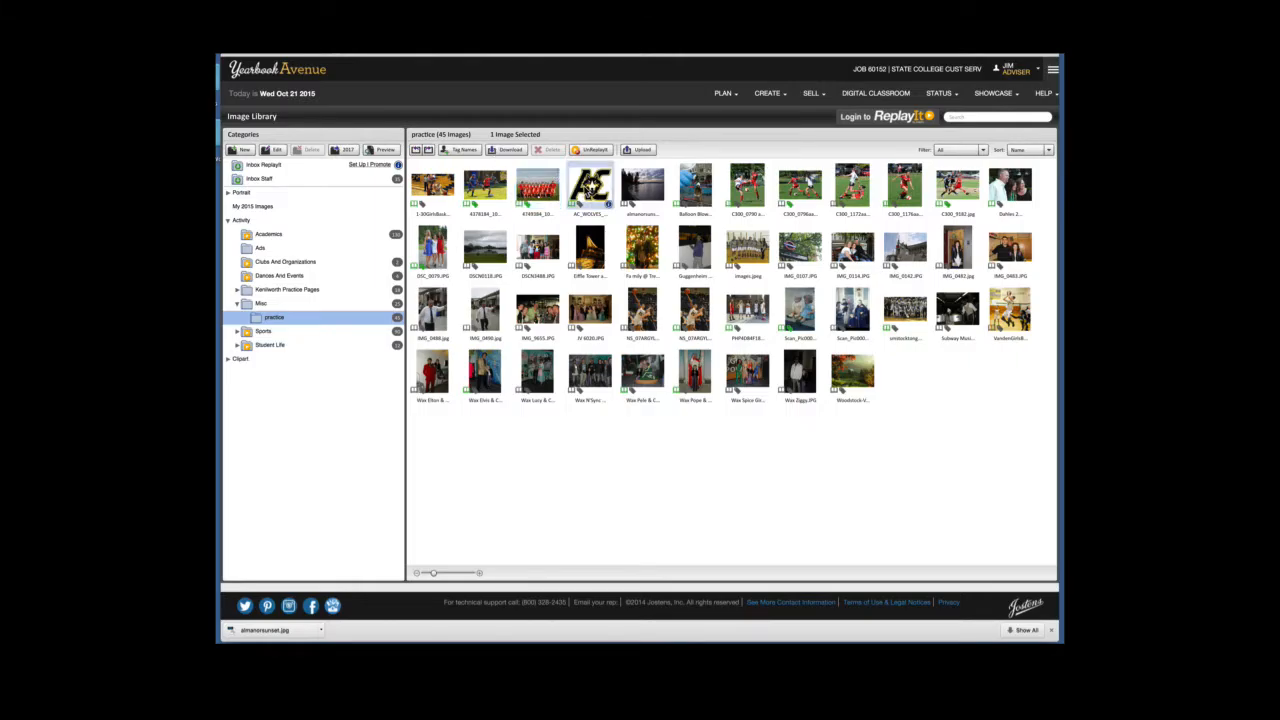
click(590, 188)
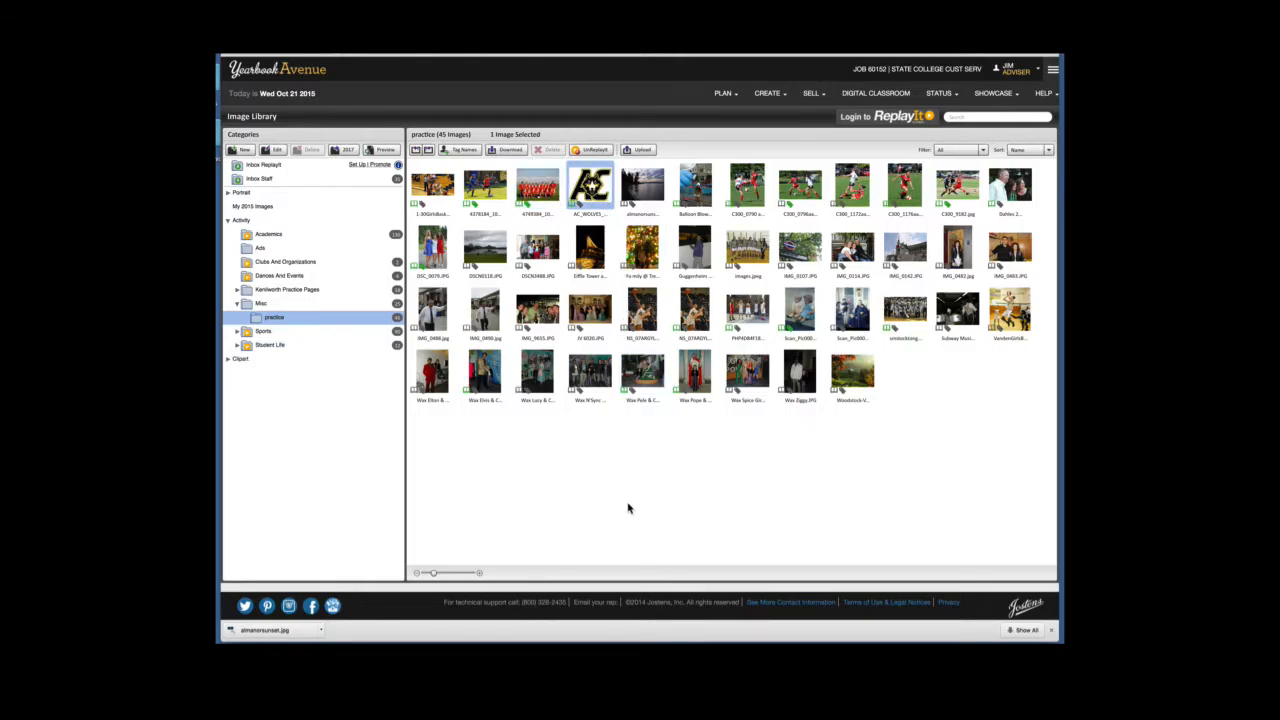
click(264, 304)
click(273, 318)
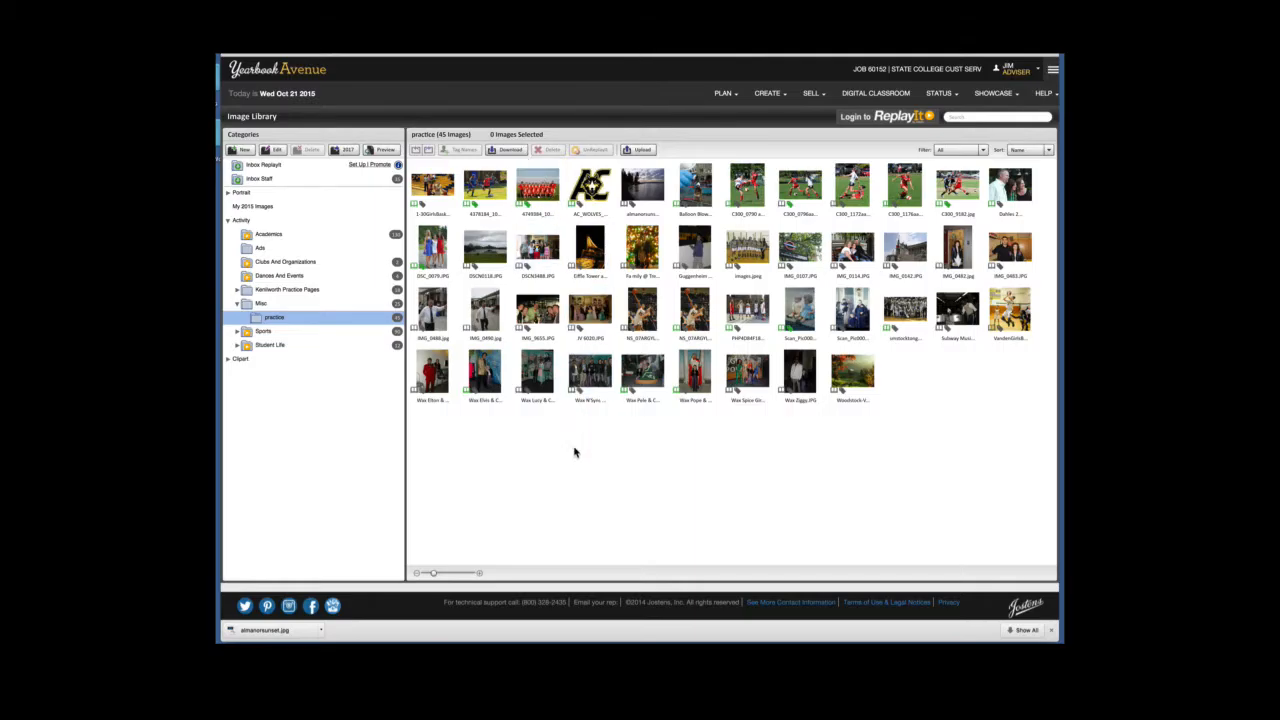
Select the continuous range of images from the first thumbnail through the ninth in the practice category's top row.
click(440, 188)
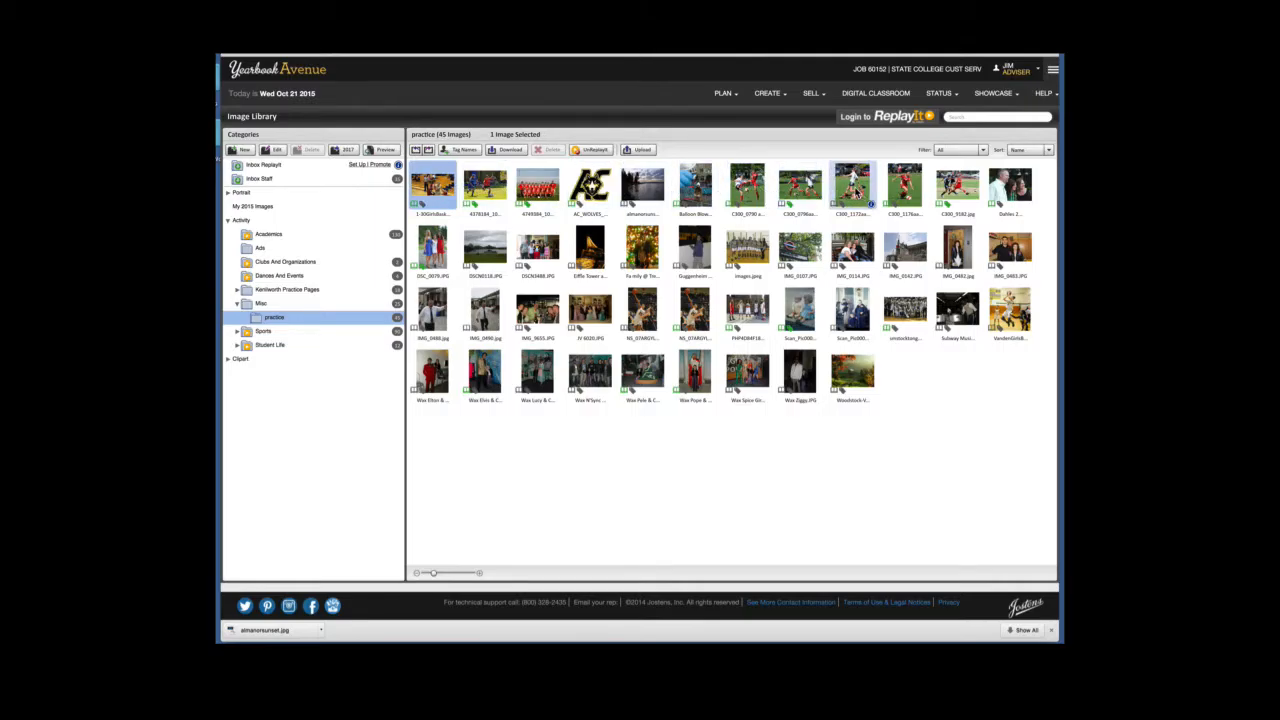
shift+click(852, 190)
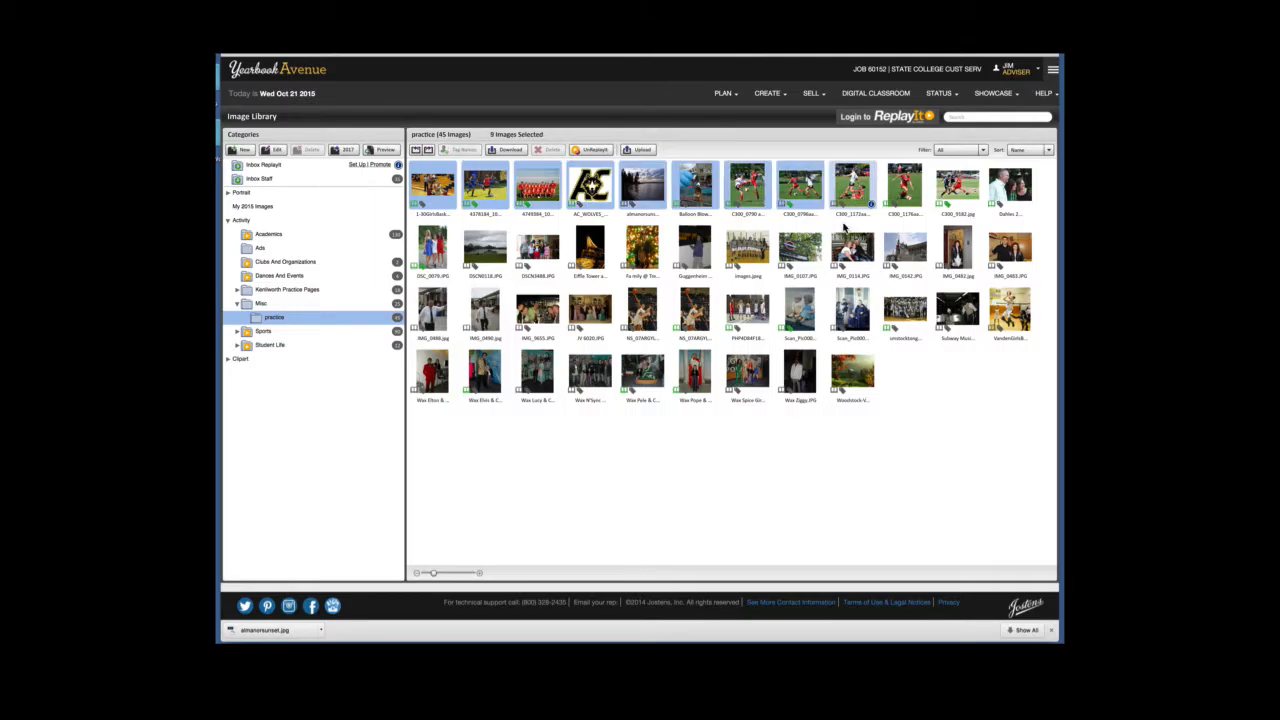
Select several non-adjacent practice images together, including DSC_0079.JPG, the Eiffel Tower, the C300_2176 soccer shot and the Wax Lucy photo.
click(437, 259)
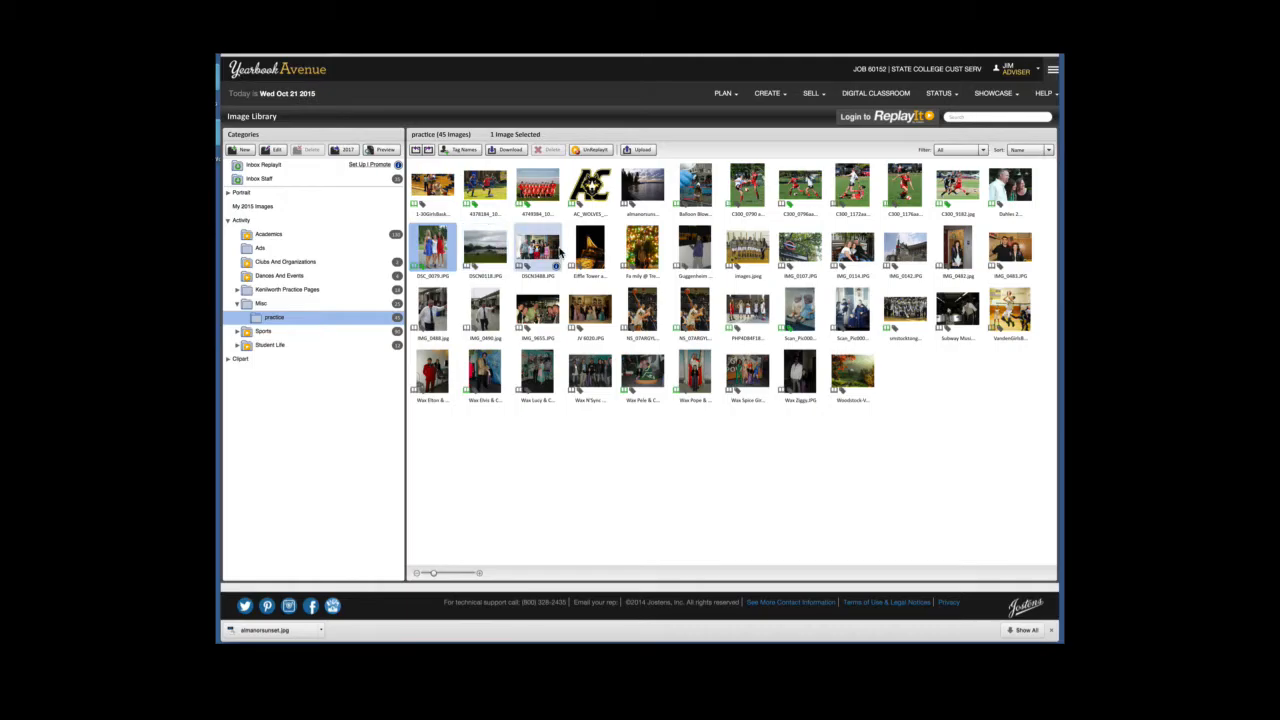
ctrl+click(585, 253)
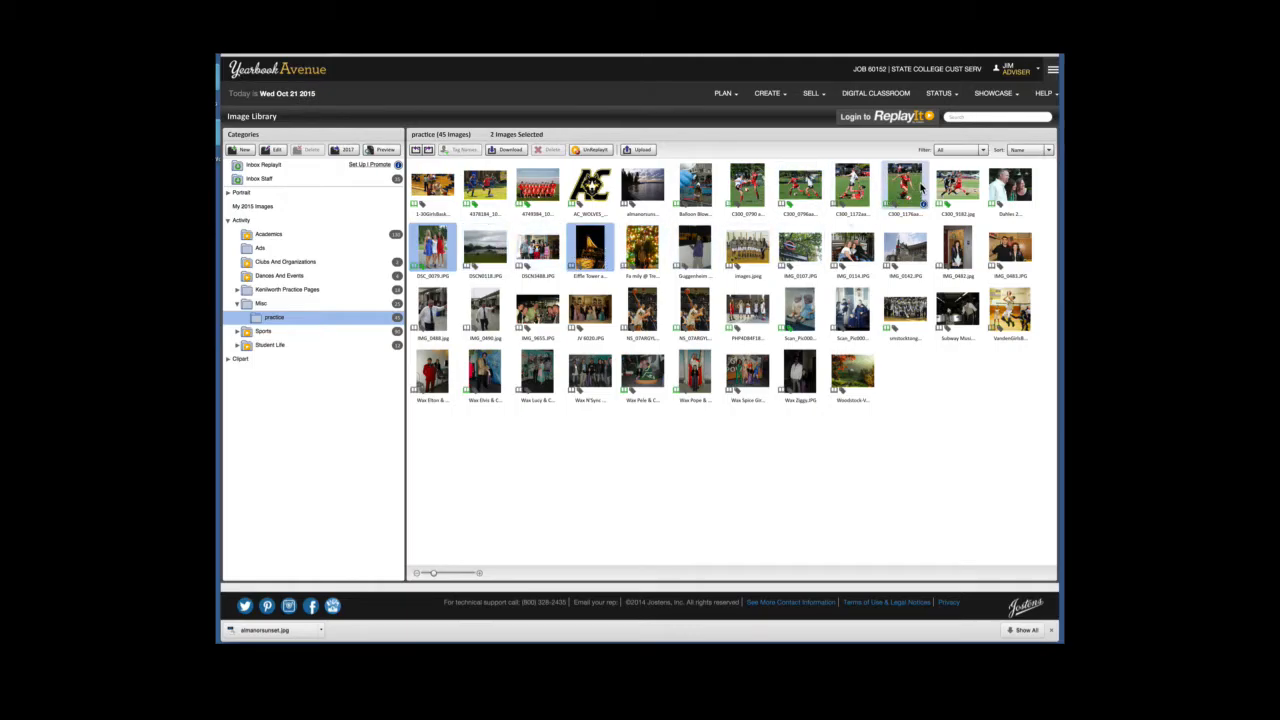
ctrl+click(912, 186)
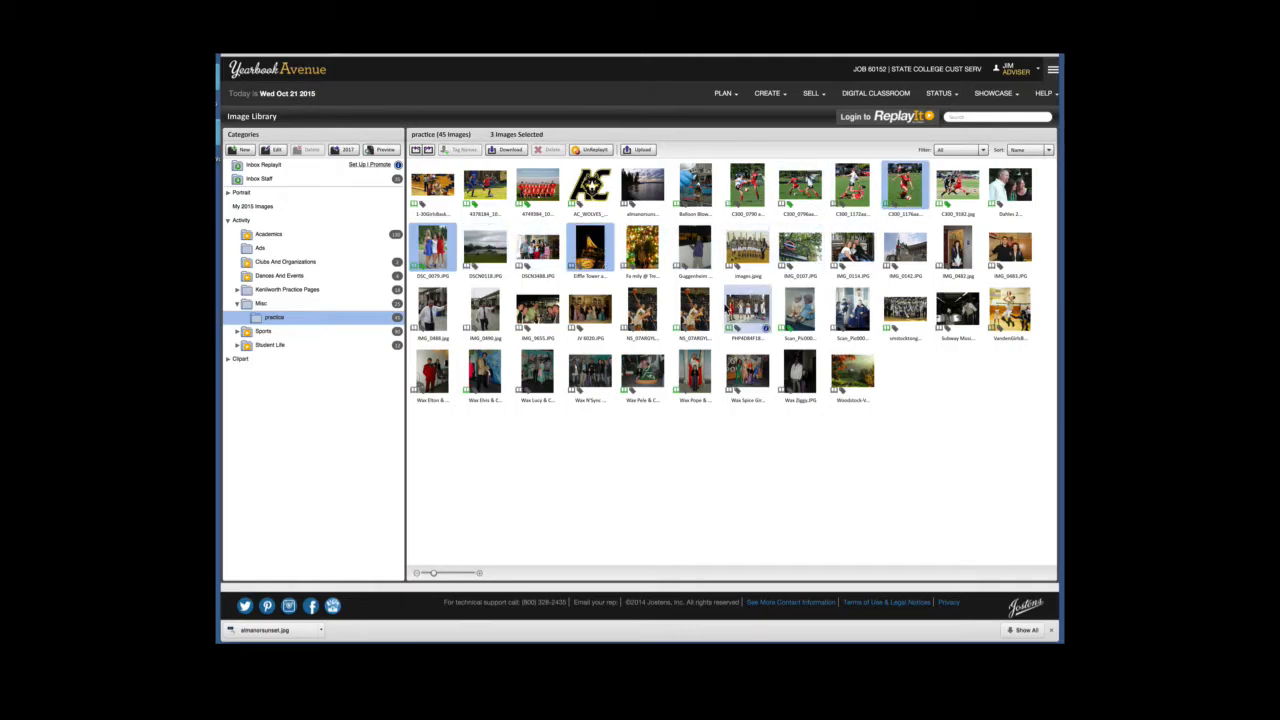
ctrl+click(695, 310)
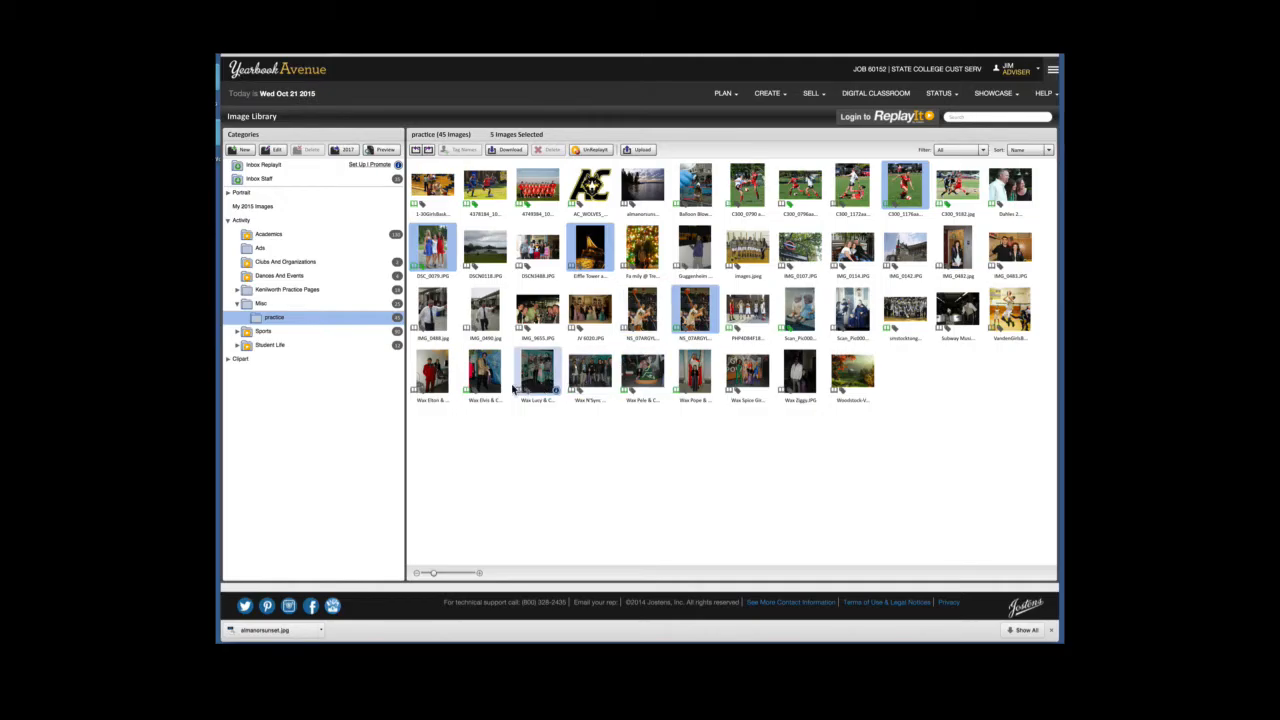
ctrl+click(545, 388)
ctrl+click(432, 314)
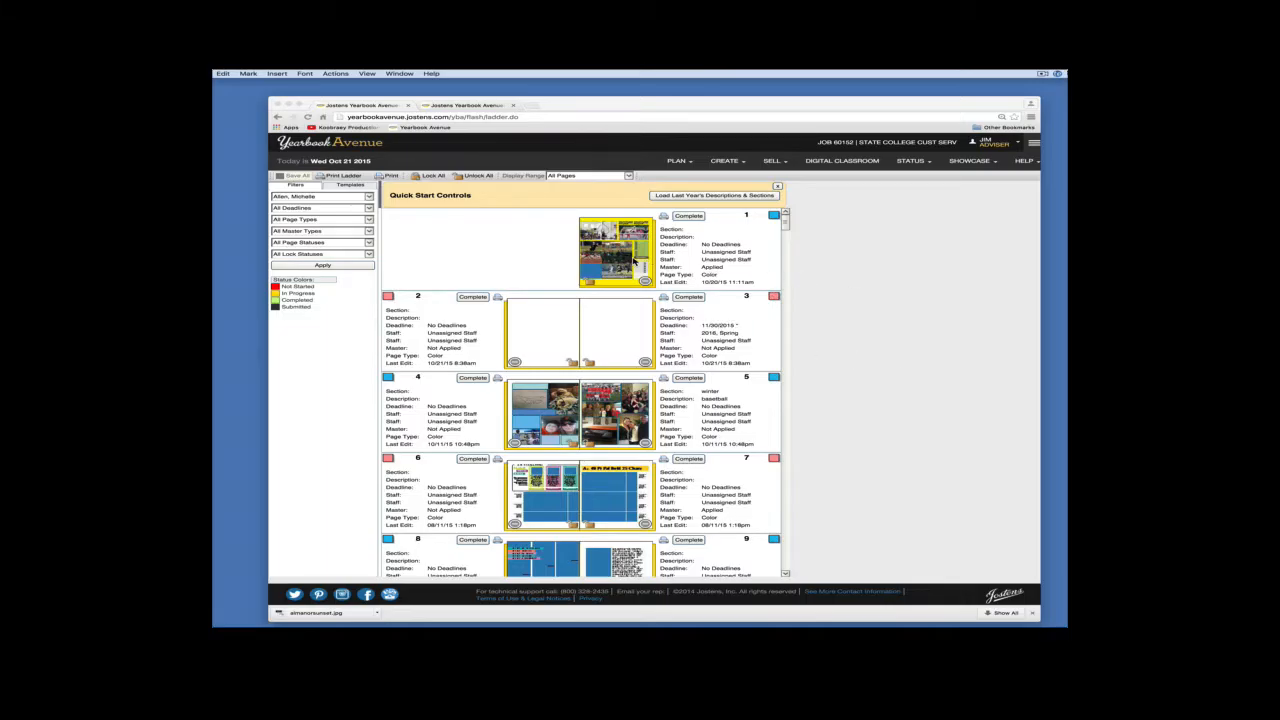
Reset the page ladder's staff filter to All Staff and apply it.
click(372, 200)
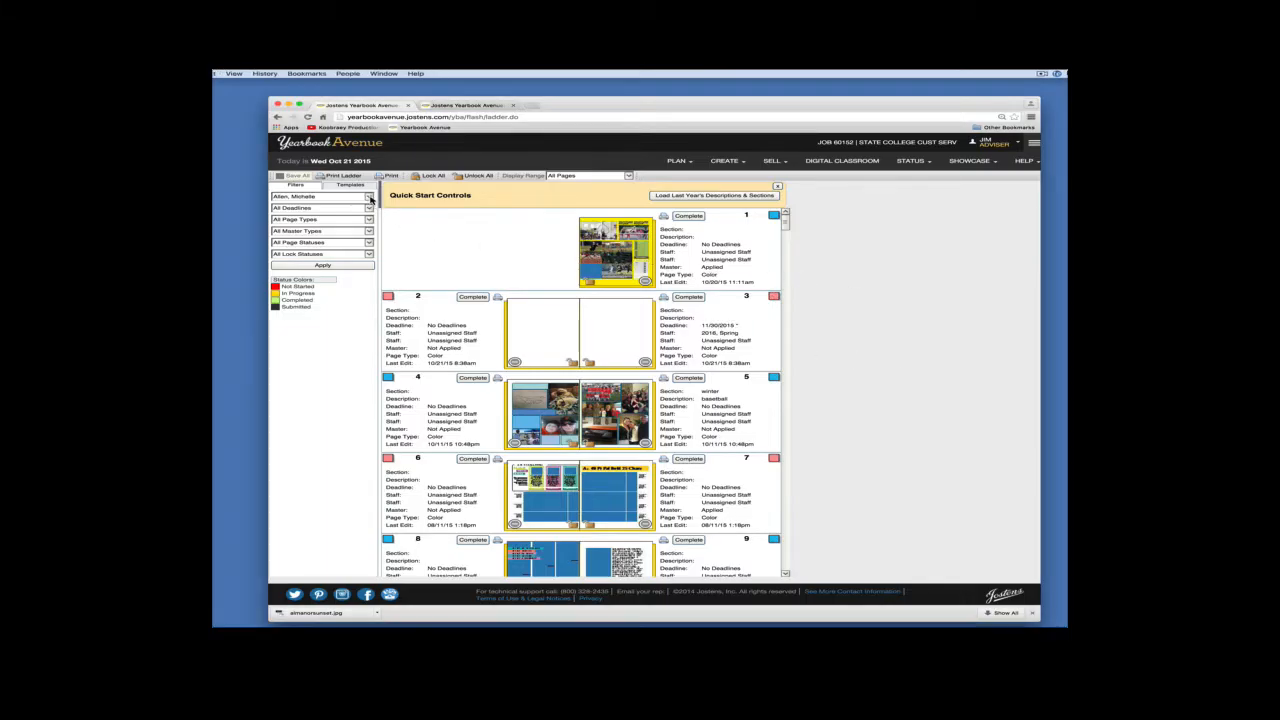
click(370, 199)
click(345, 206)
click(323, 265)
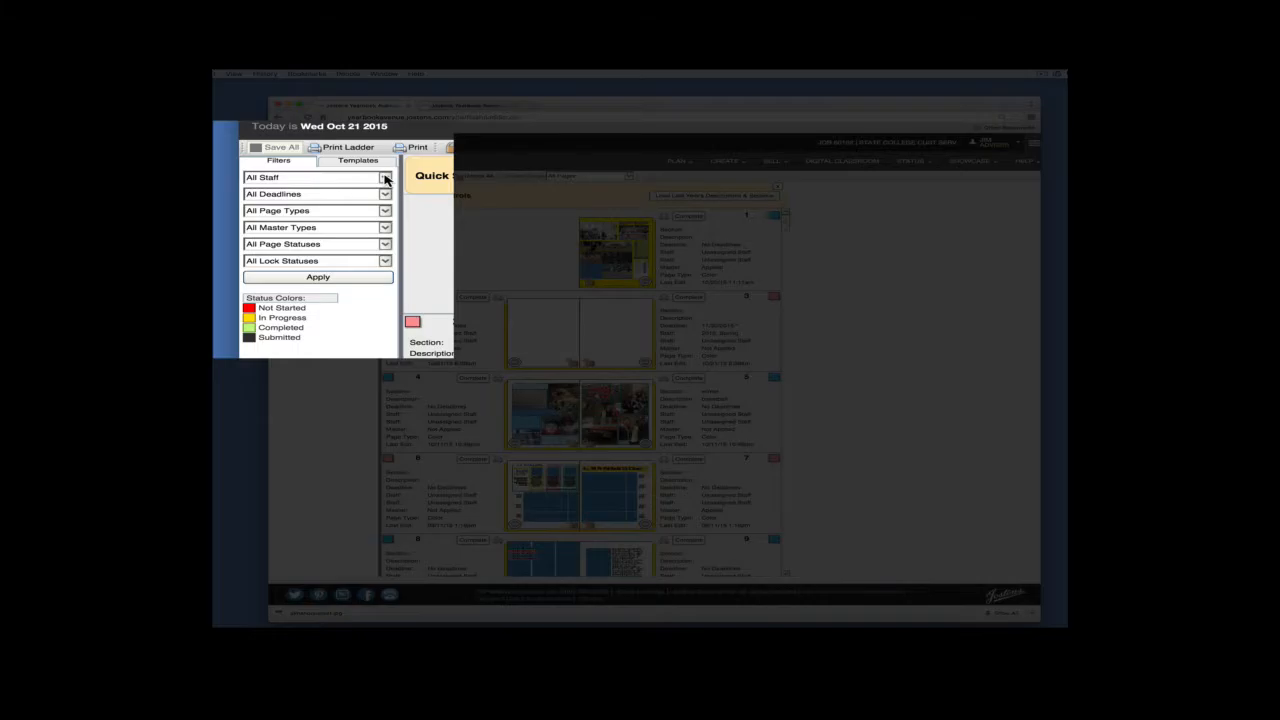
Filter the page ladder to the pages assigned to the fifth entry in the staff list.
click(385, 178)
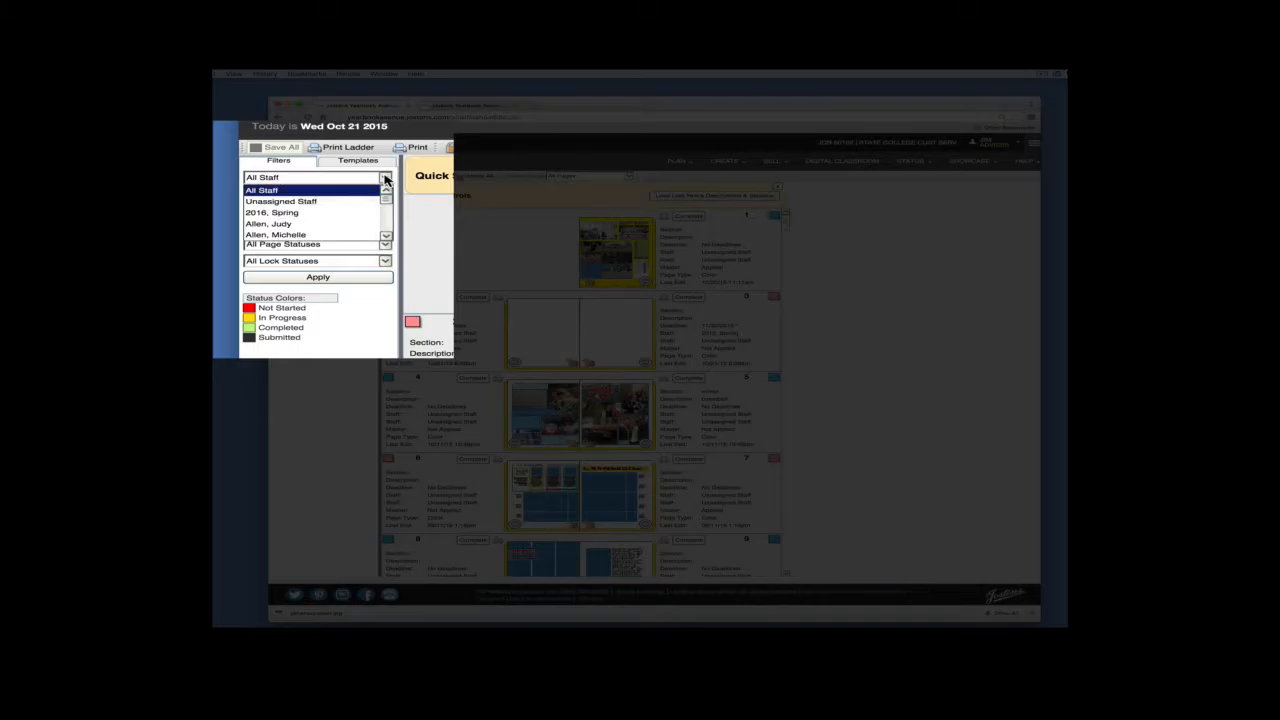
click(372, 240)
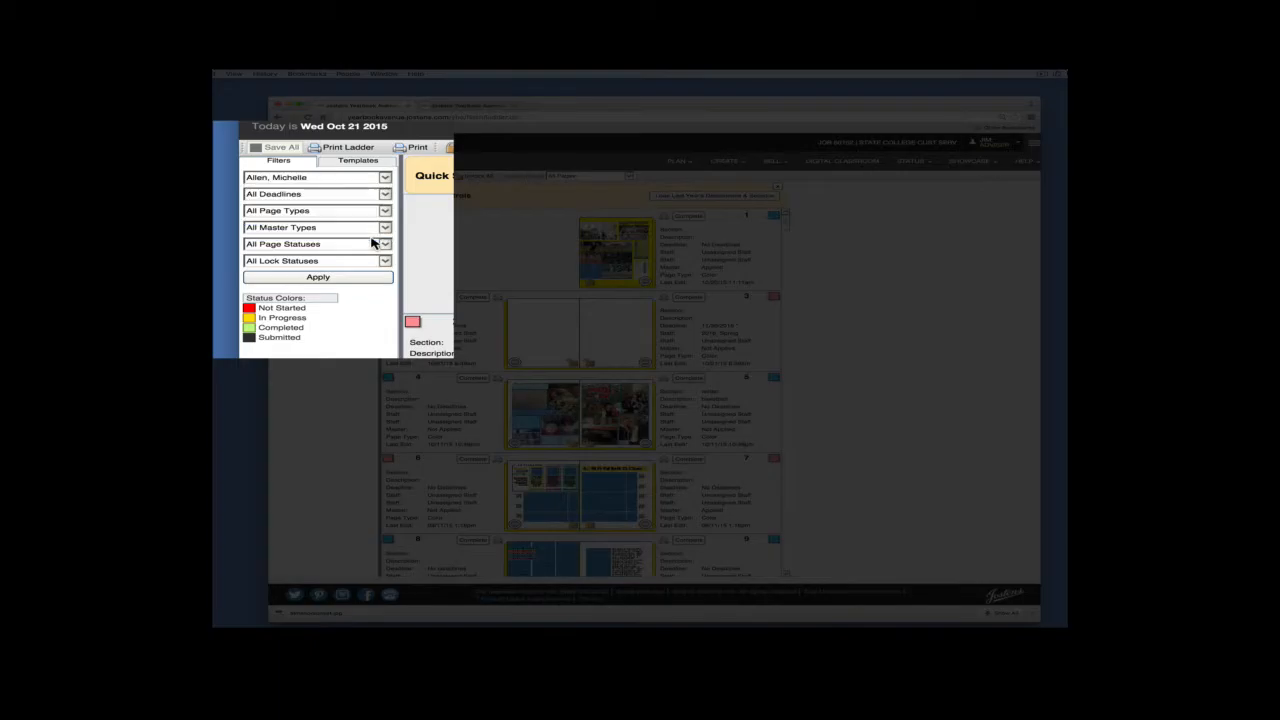
click(365, 280)
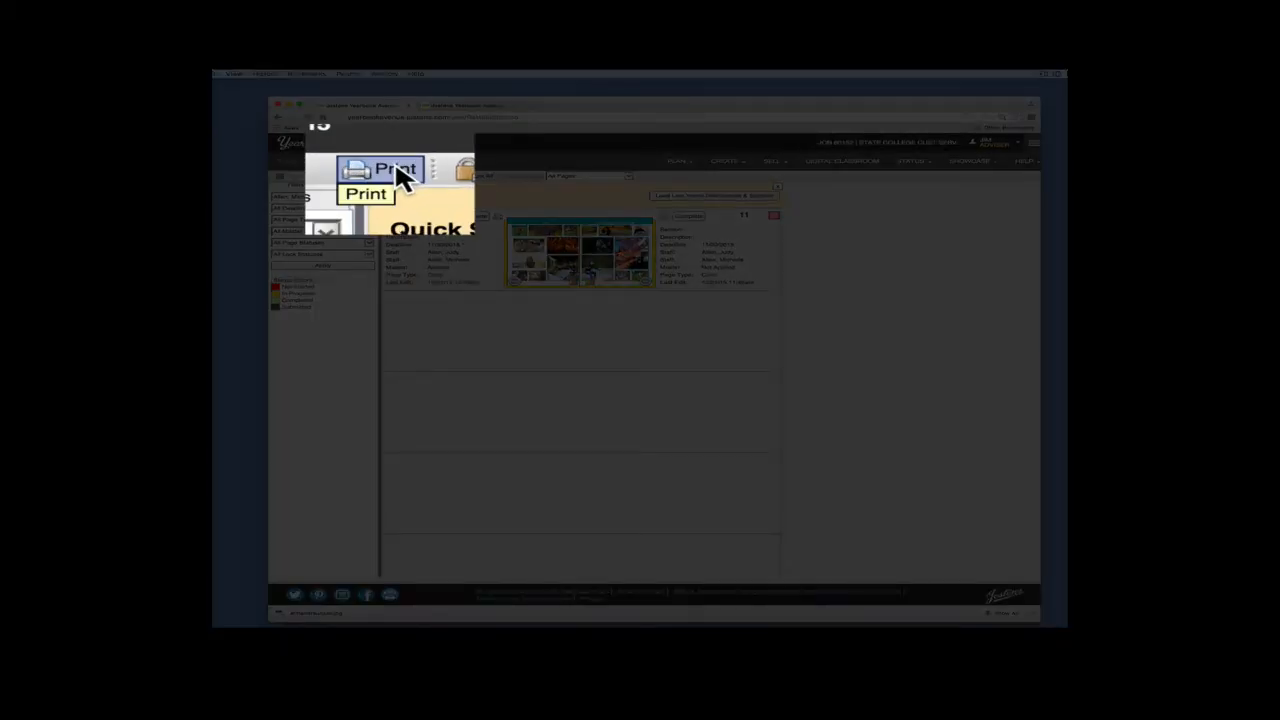
Print the filtered pages to a PDF proof and open the finished file to review its pages.
click(400, 178)
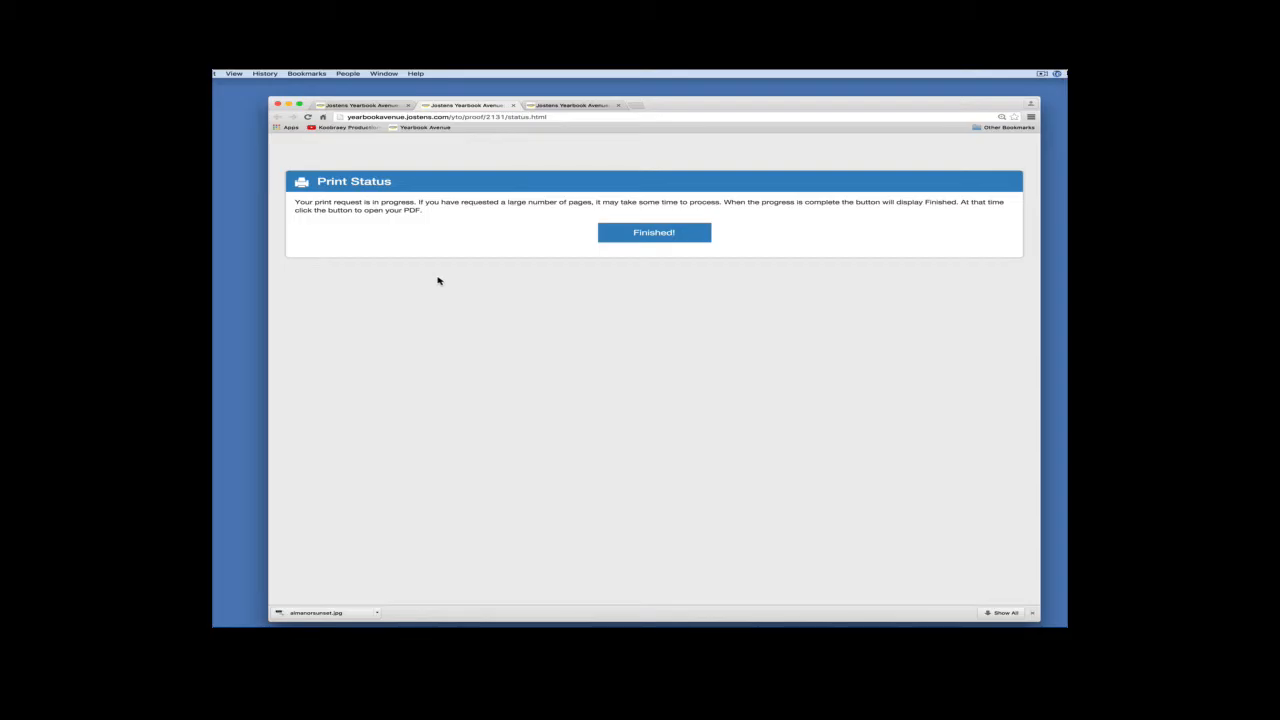
click(654, 234)
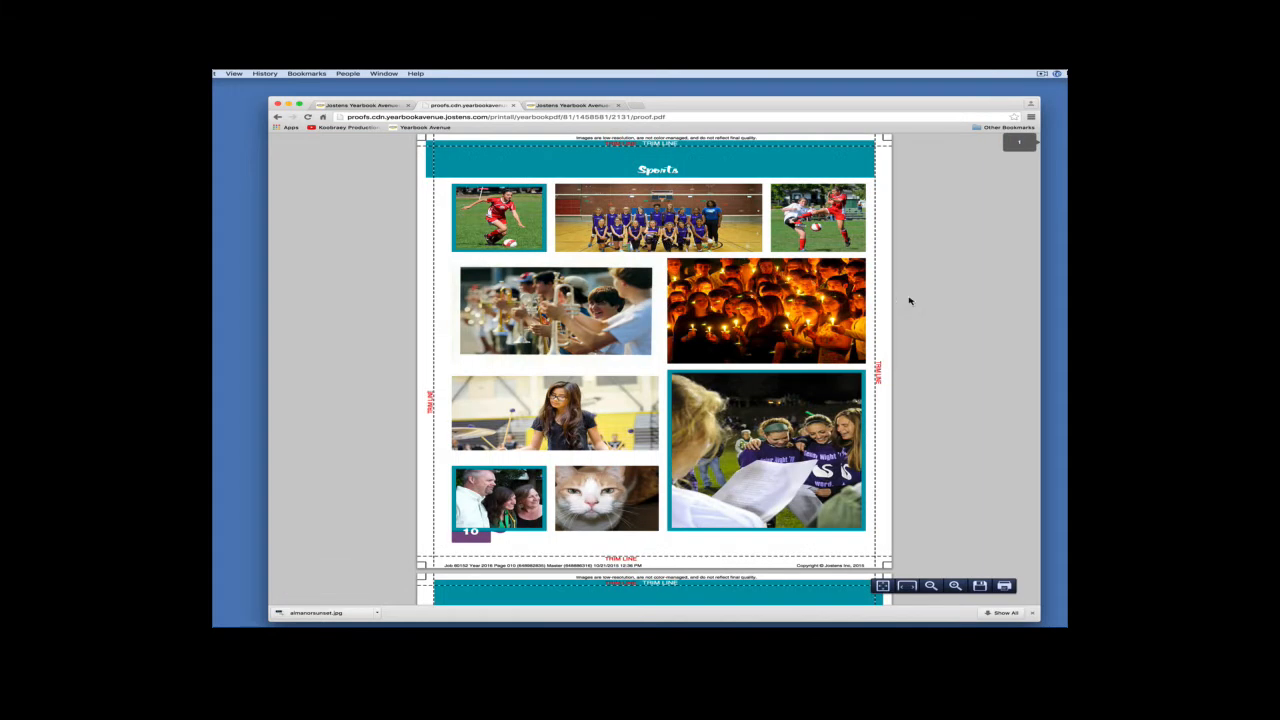
scroll(914, 302, down, 5)
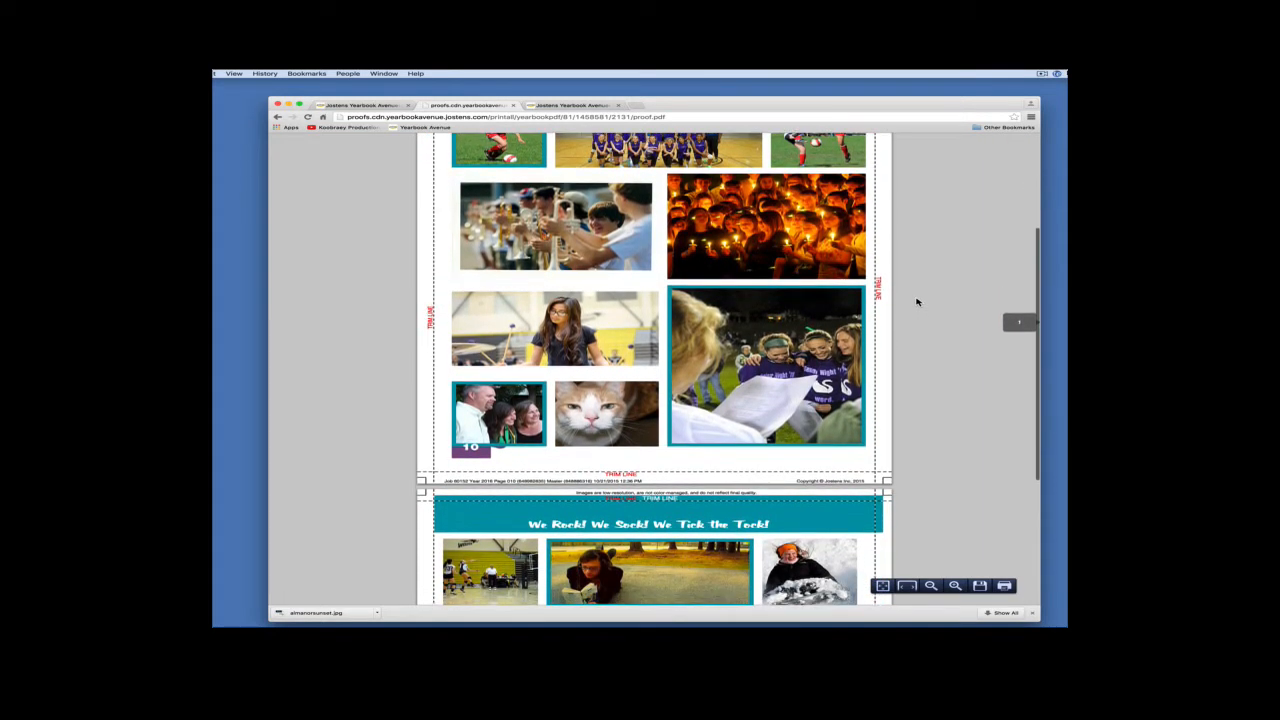
scroll(916, 302, down, 4)
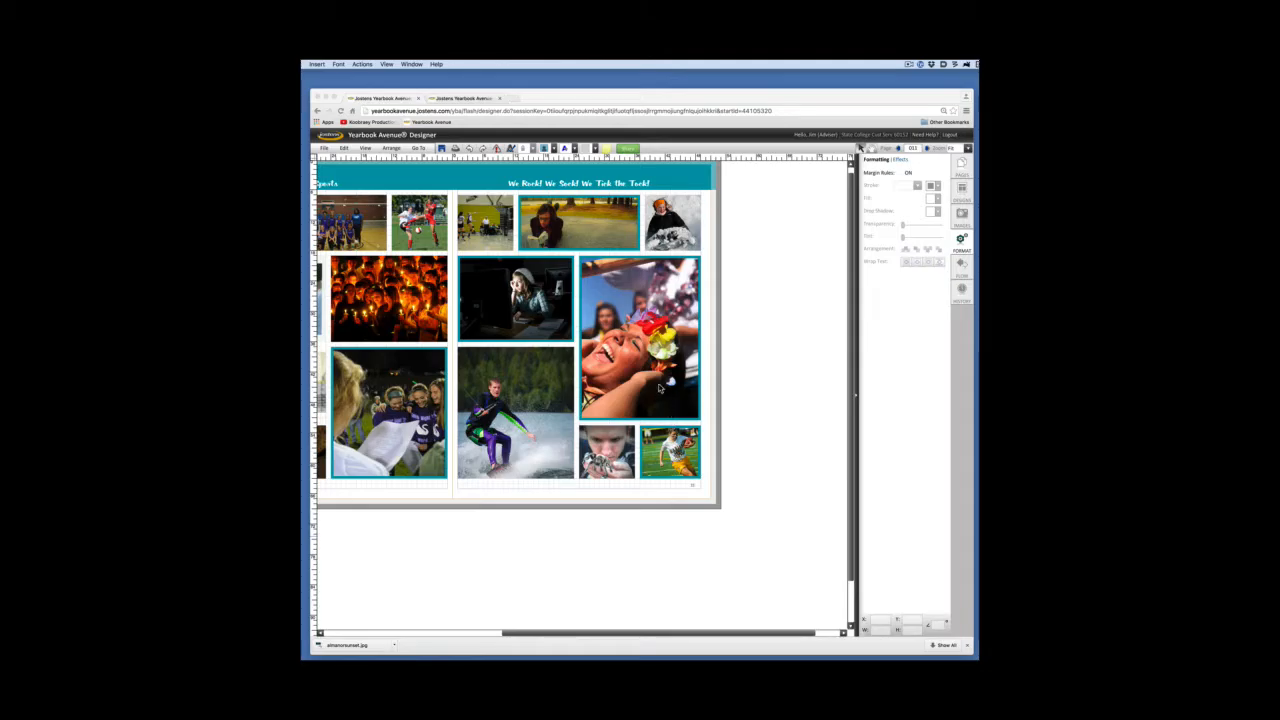
Move the football player photo from the lower outer corner of page 11 onto the pasteboard beside the page.
click(667, 432)
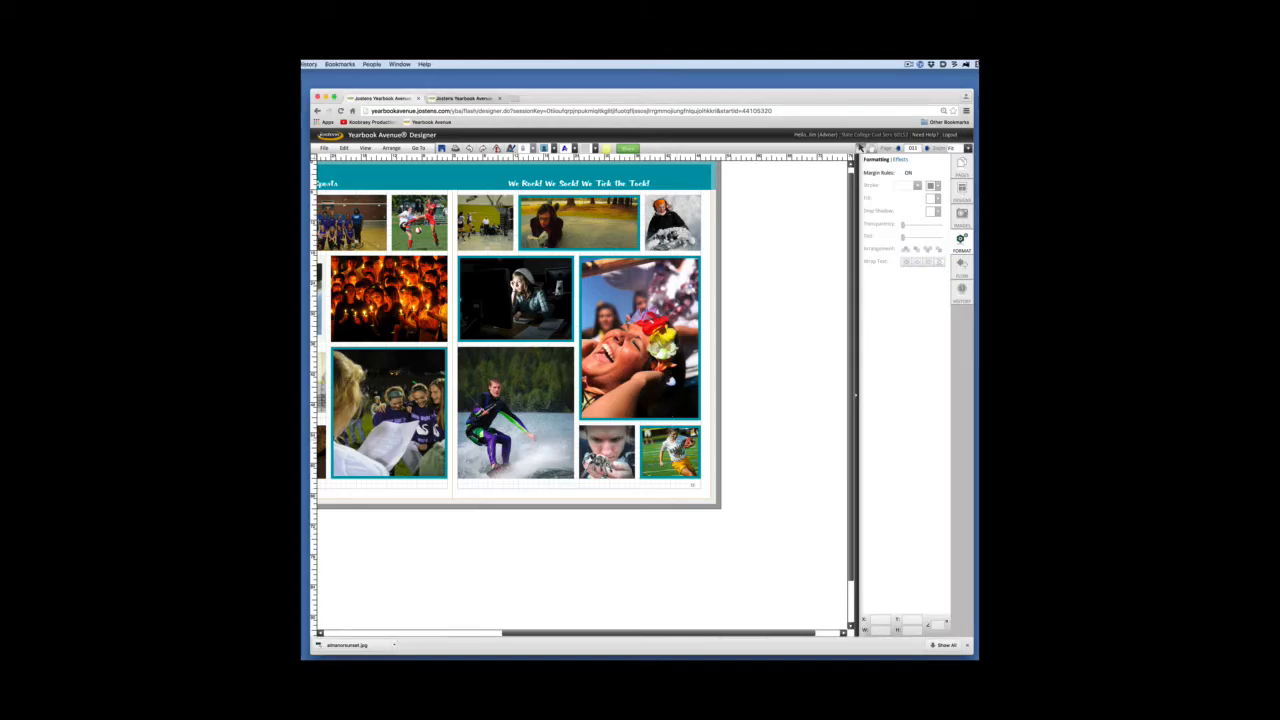
mouse_move(670, 450)
mouse_down()
mouse_move(642, 418)
mouse_move(667, 463)
mouse_move(686, 457)
mouse_up()
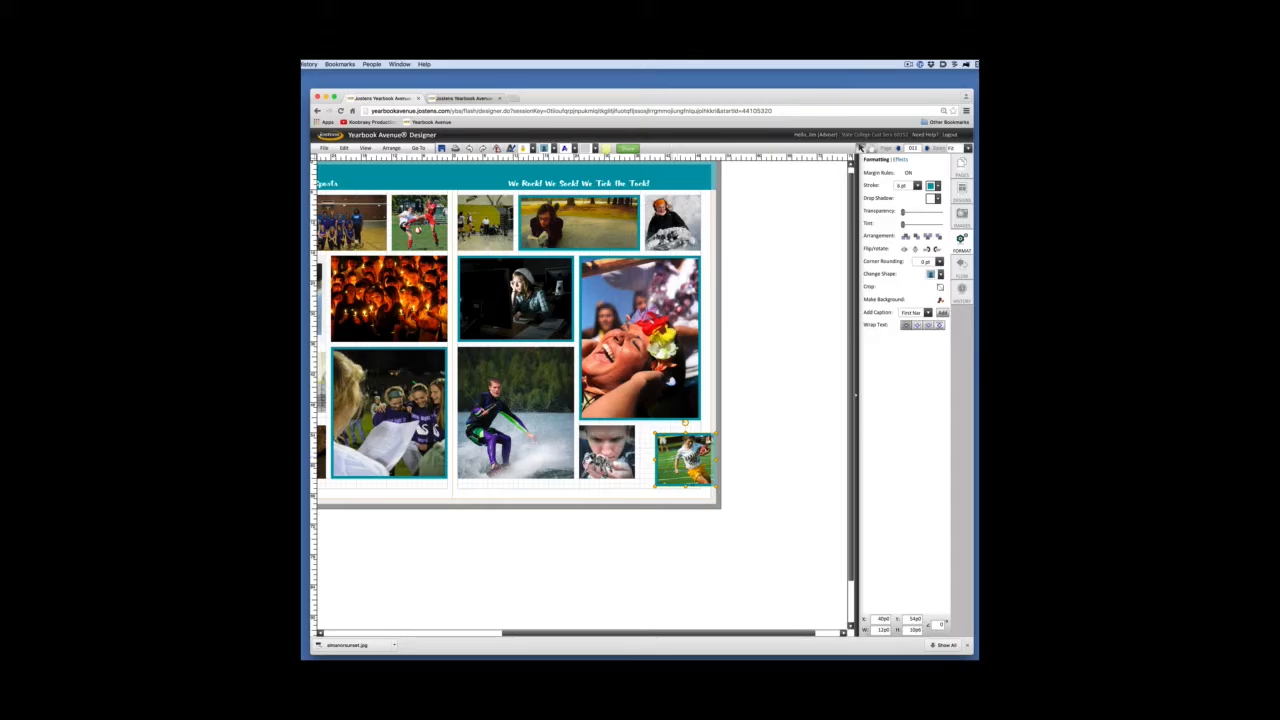
drag(686, 457, 775, 320)
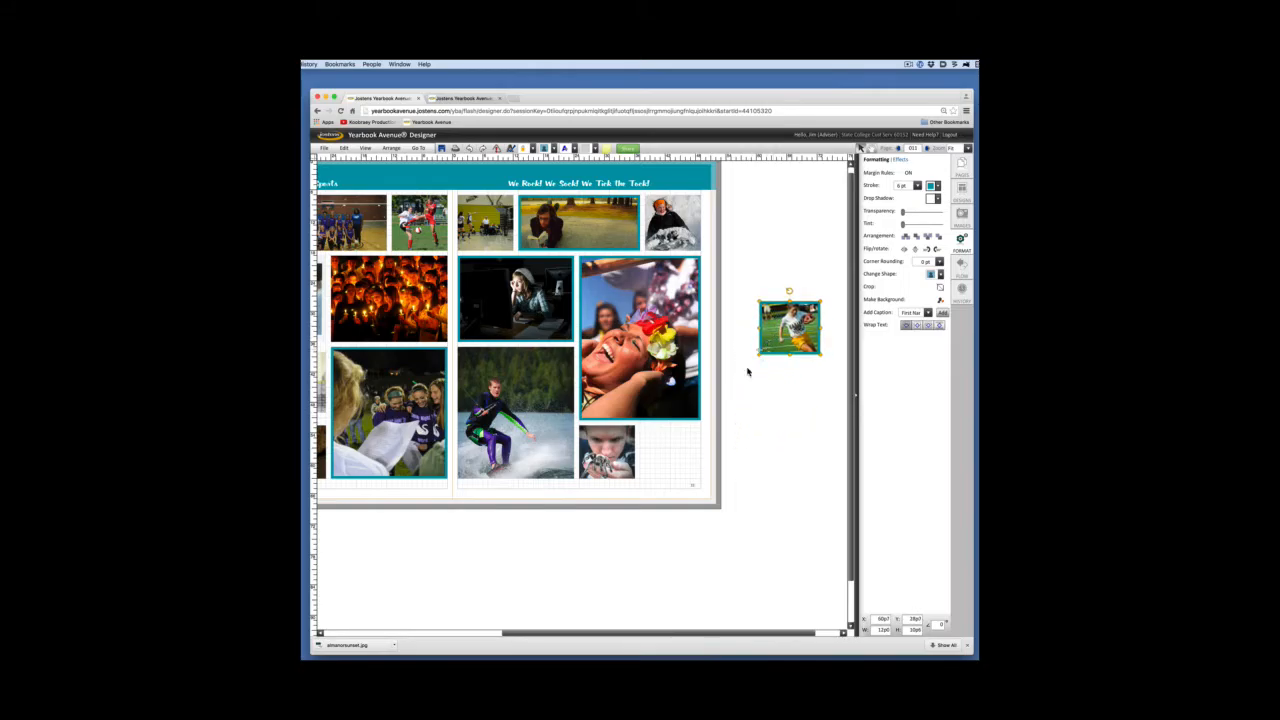
Park the close-up face photo below the page and return it to its slot, and reposition the football photo on the pasteboard.
drag(620, 455, 580, 566)
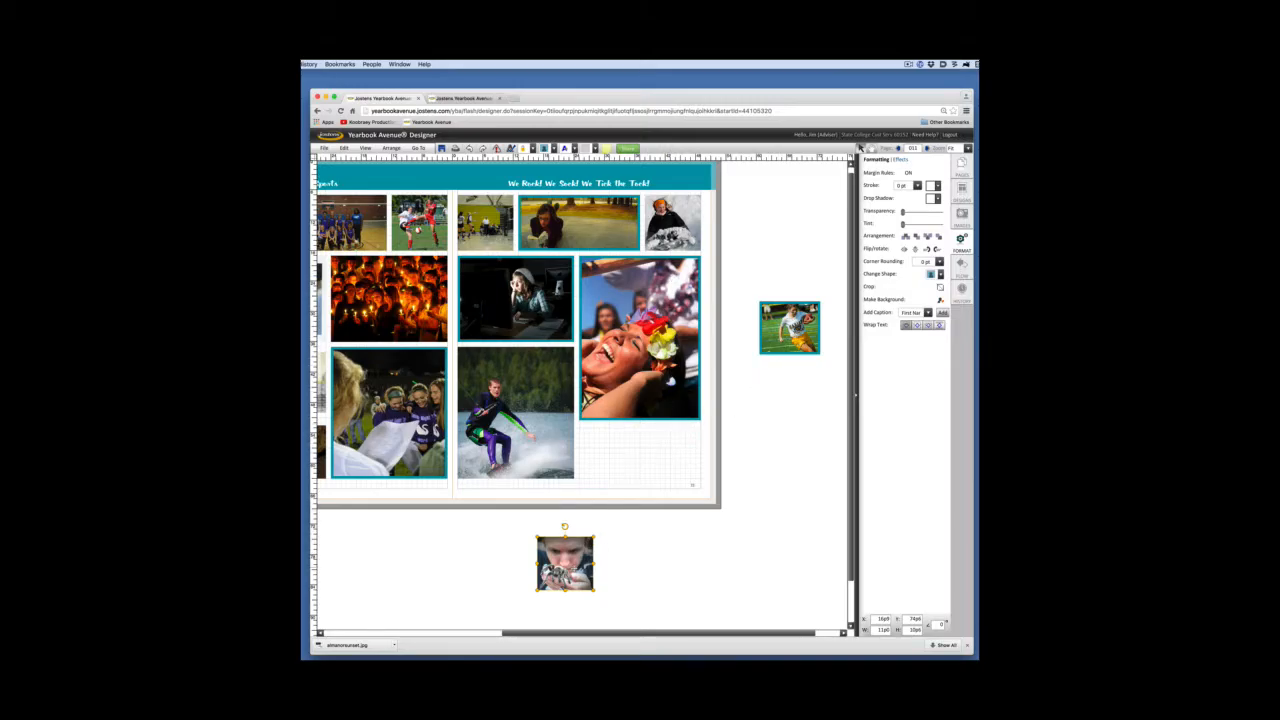
drag(564, 563, 616, 450)
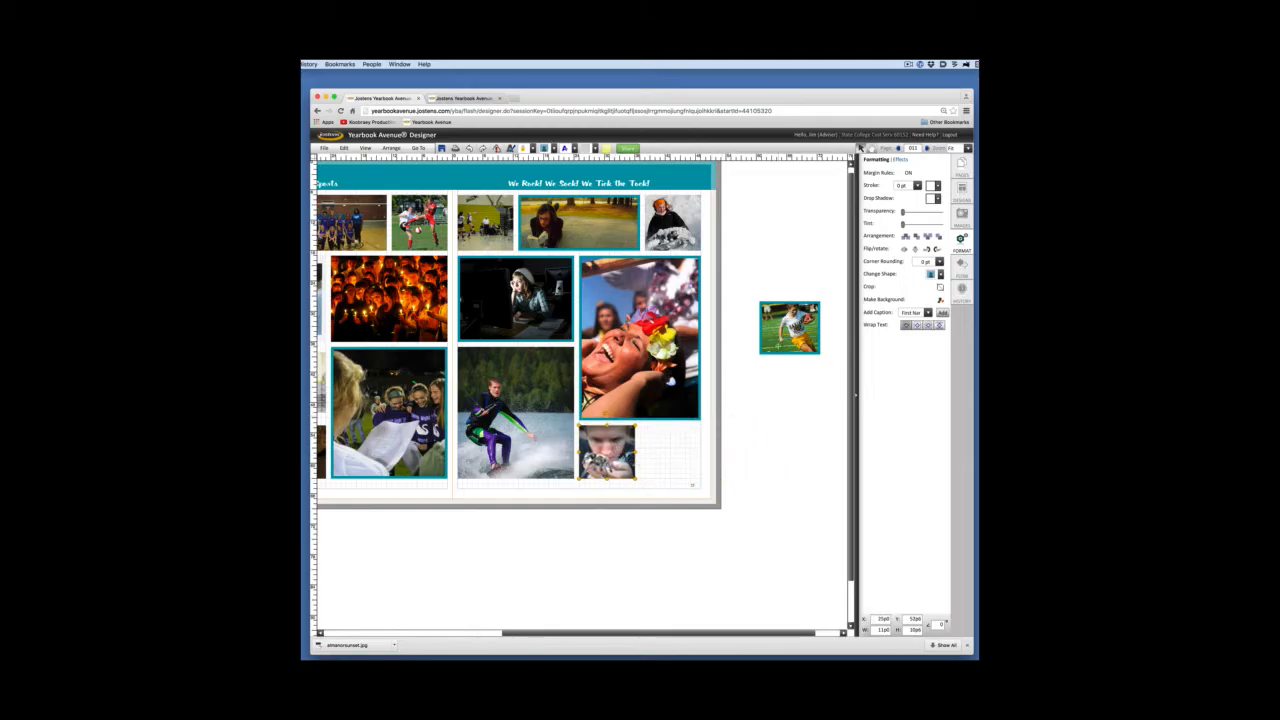
mouse_move(776, 348)
mouse_down()
mouse_move(762, 391)
mouse_move(657, 474)
mouse_move(768, 406)
mouse_move(797, 343)
mouse_up()
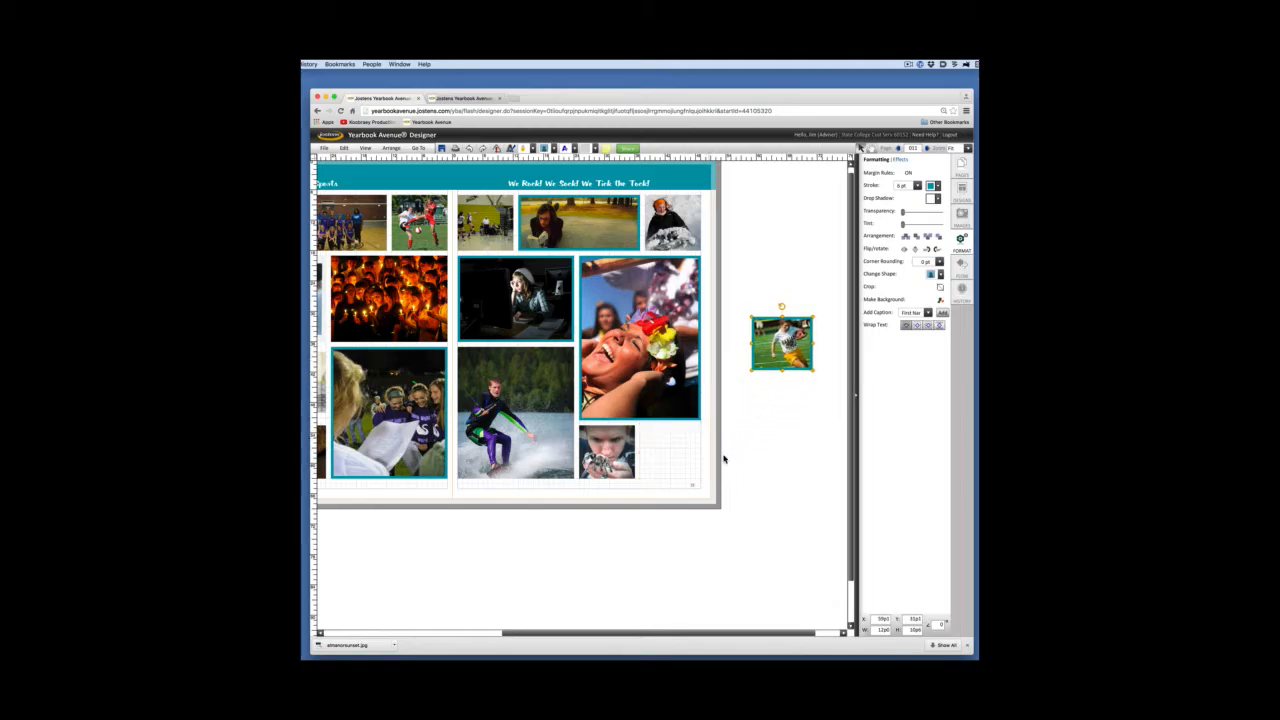
Add a 12p0 by 12p0 Lorem ipsum text box and select it on the pasteboard beside page 11.
click(812, 530)
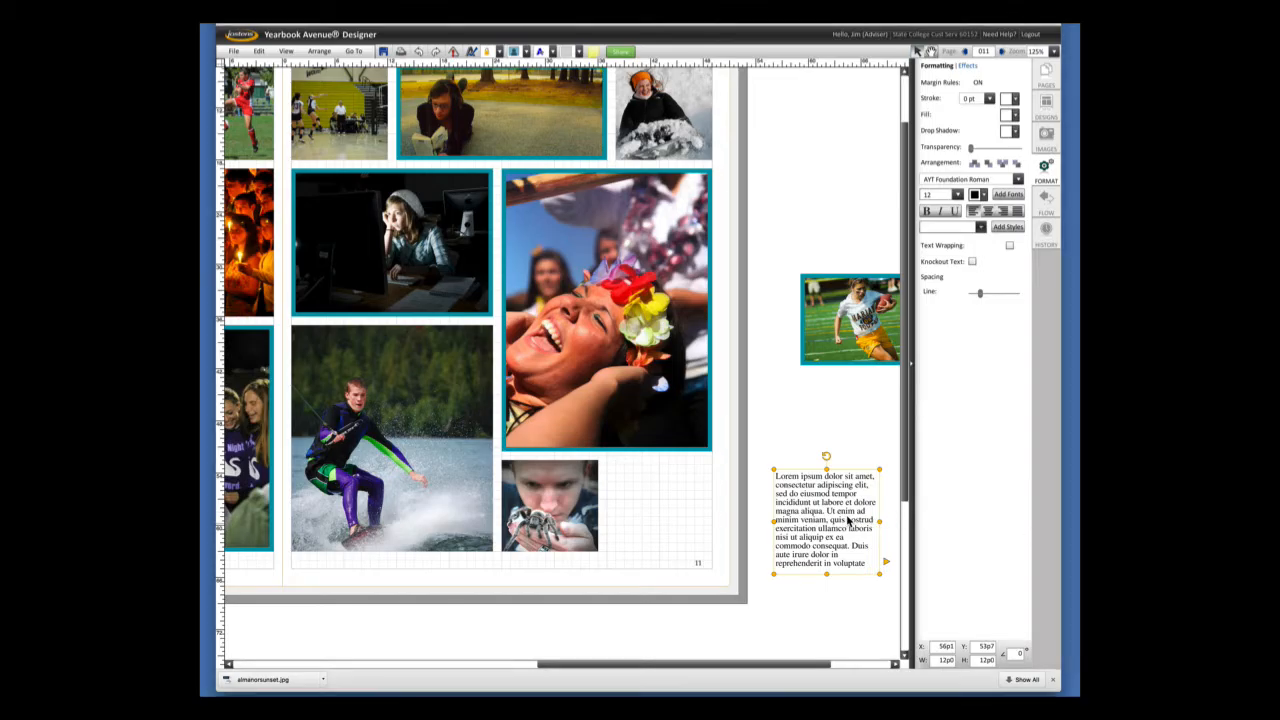
click(787, 425)
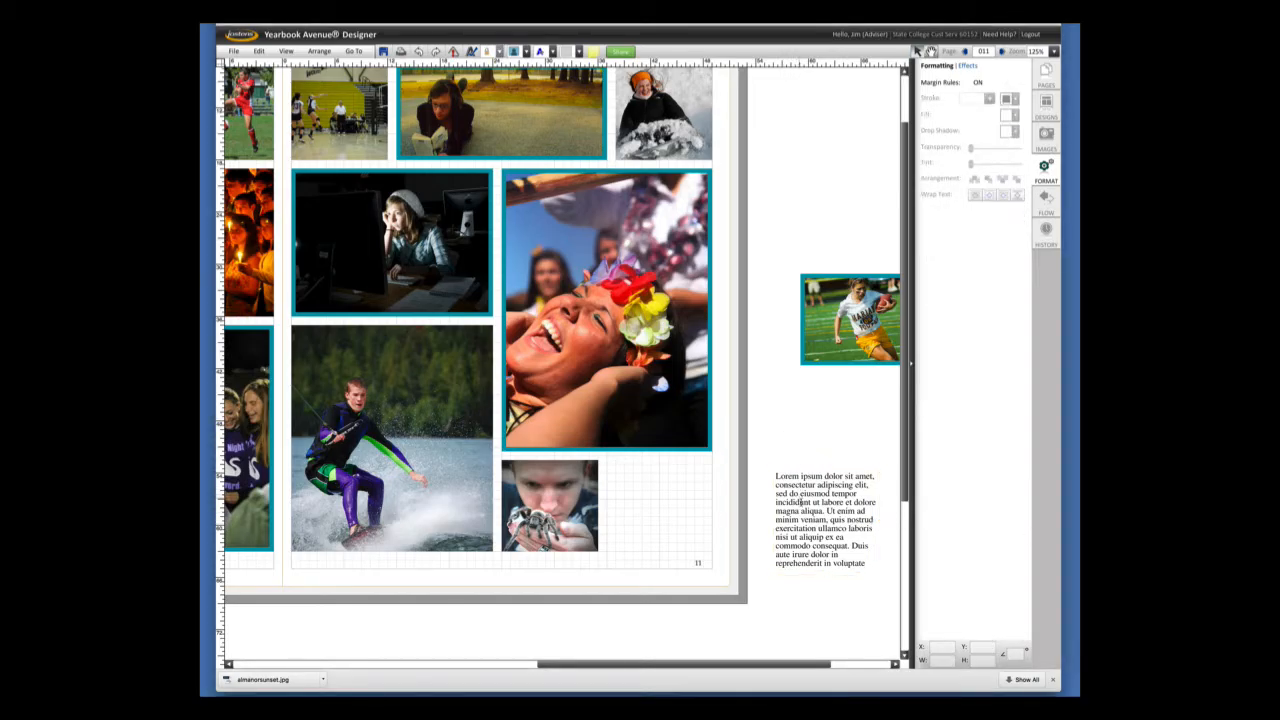
click(541, 56)
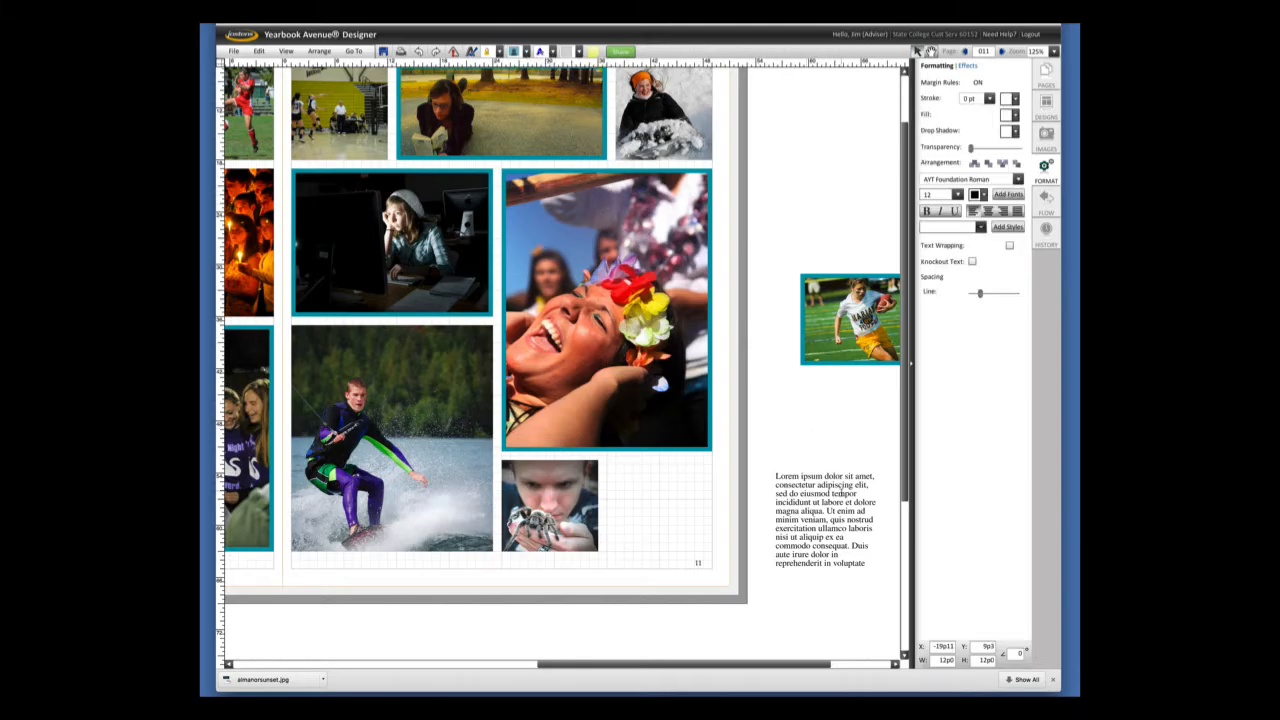
click(843, 494)
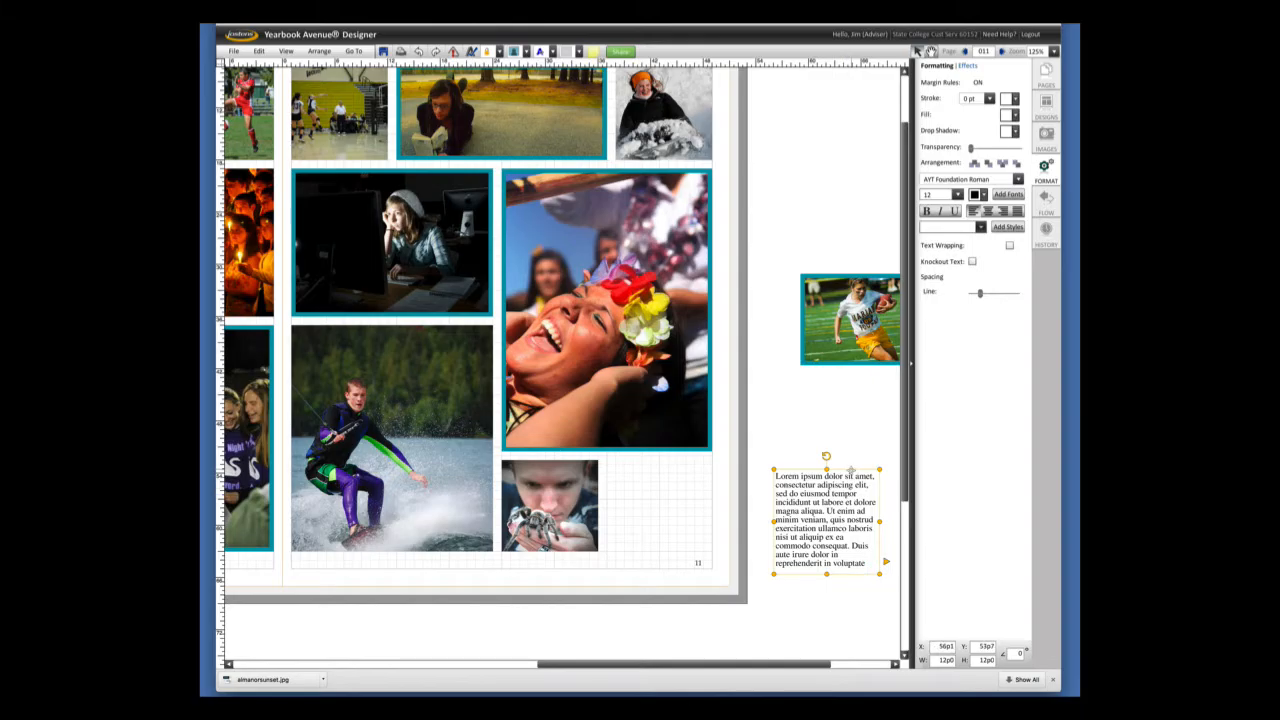
Move the text box into page 11's empty photo slot at X 37p0, Y 52p6 and shorten it to 7p6 high.
drag(851, 470, 844, 438)
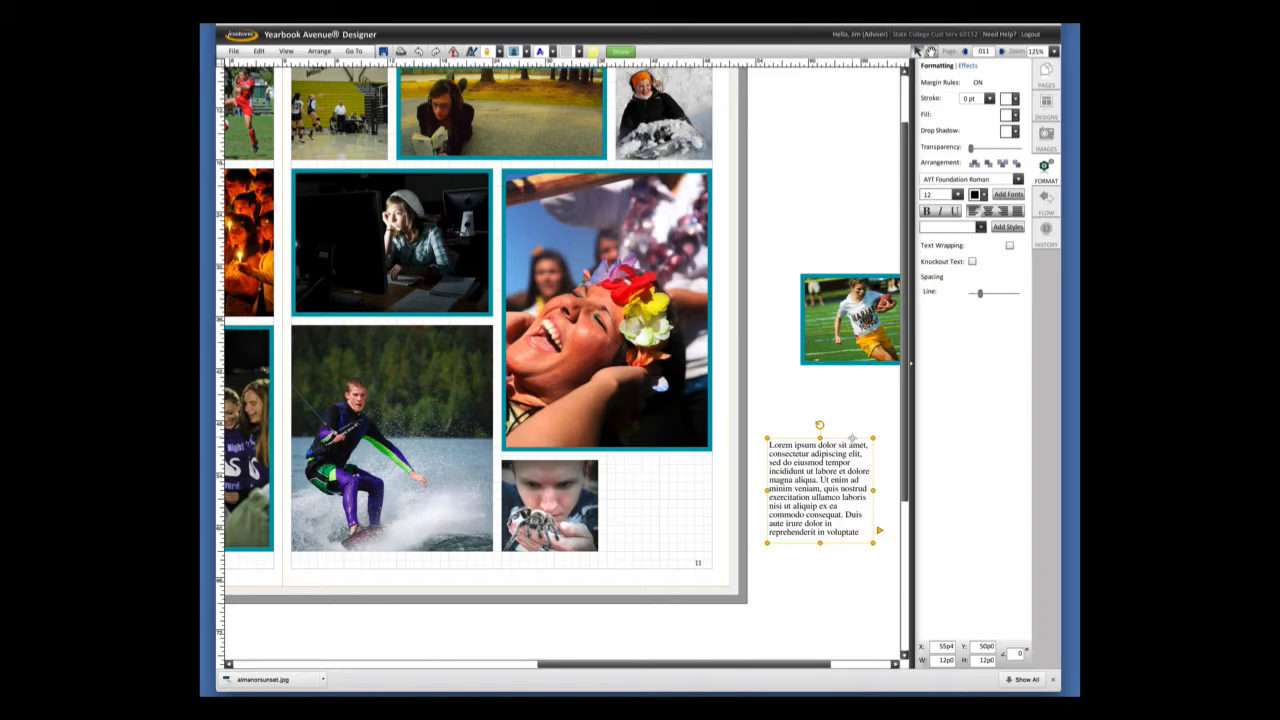
drag(852, 437, 692, 463)
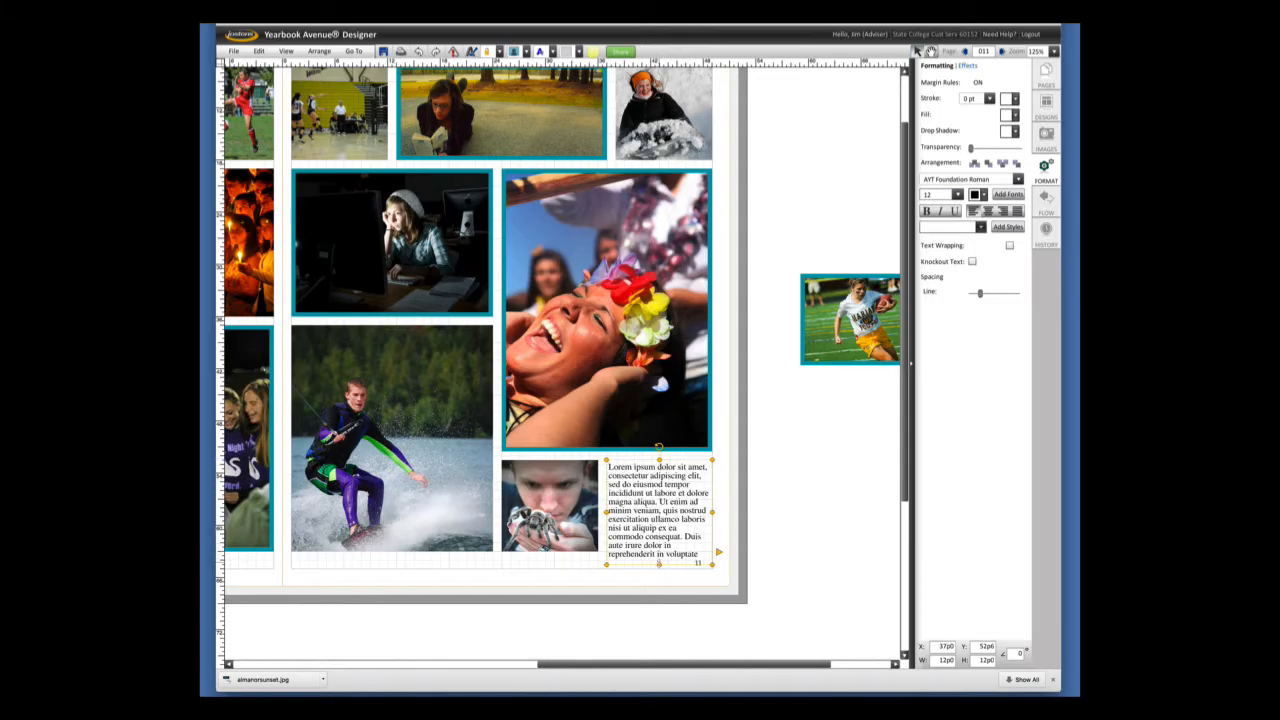
drag(659, 564, 655, 531)
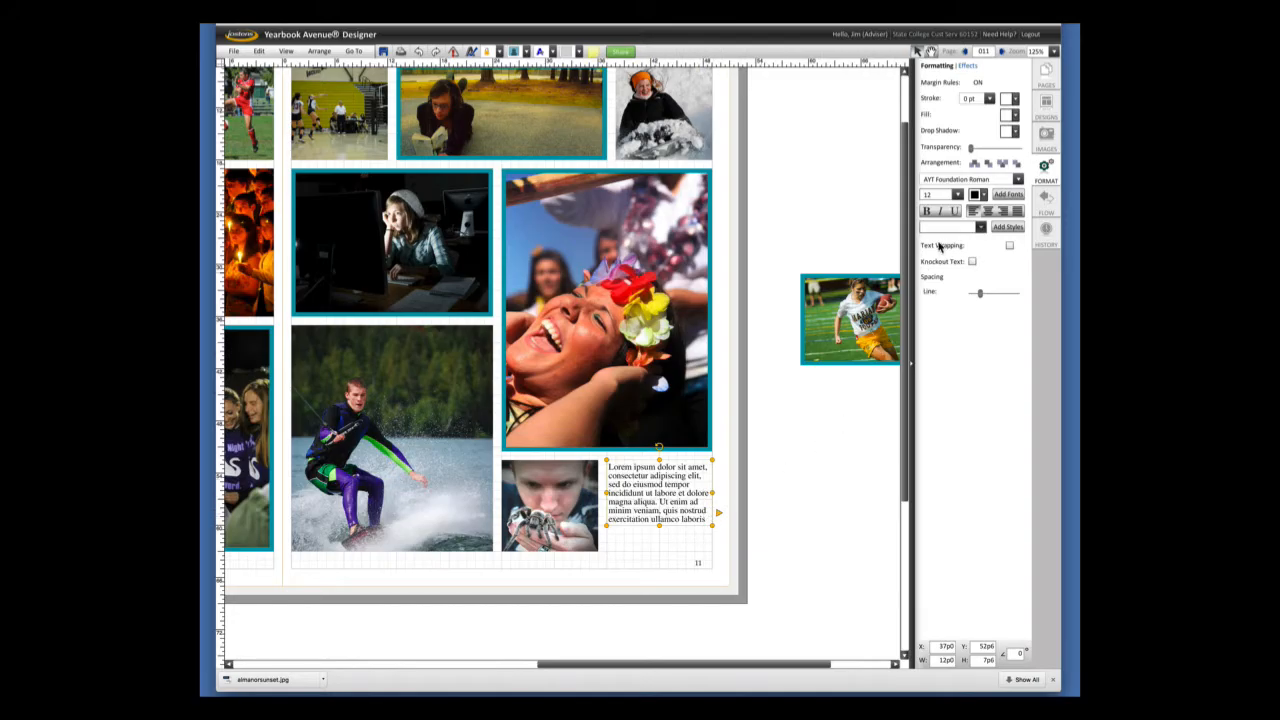
Set the font of the Lorem ipsum text box to AYT FoundationSans.
click(1018, 180)
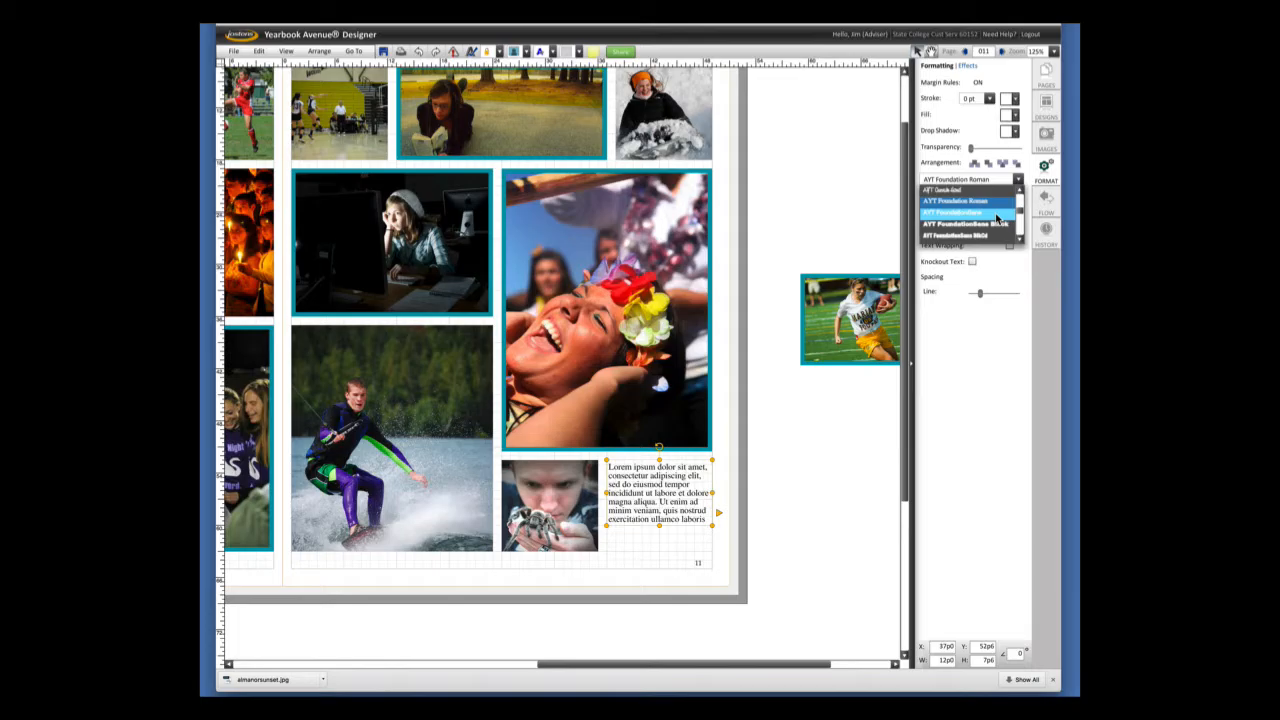
click(997, 218)
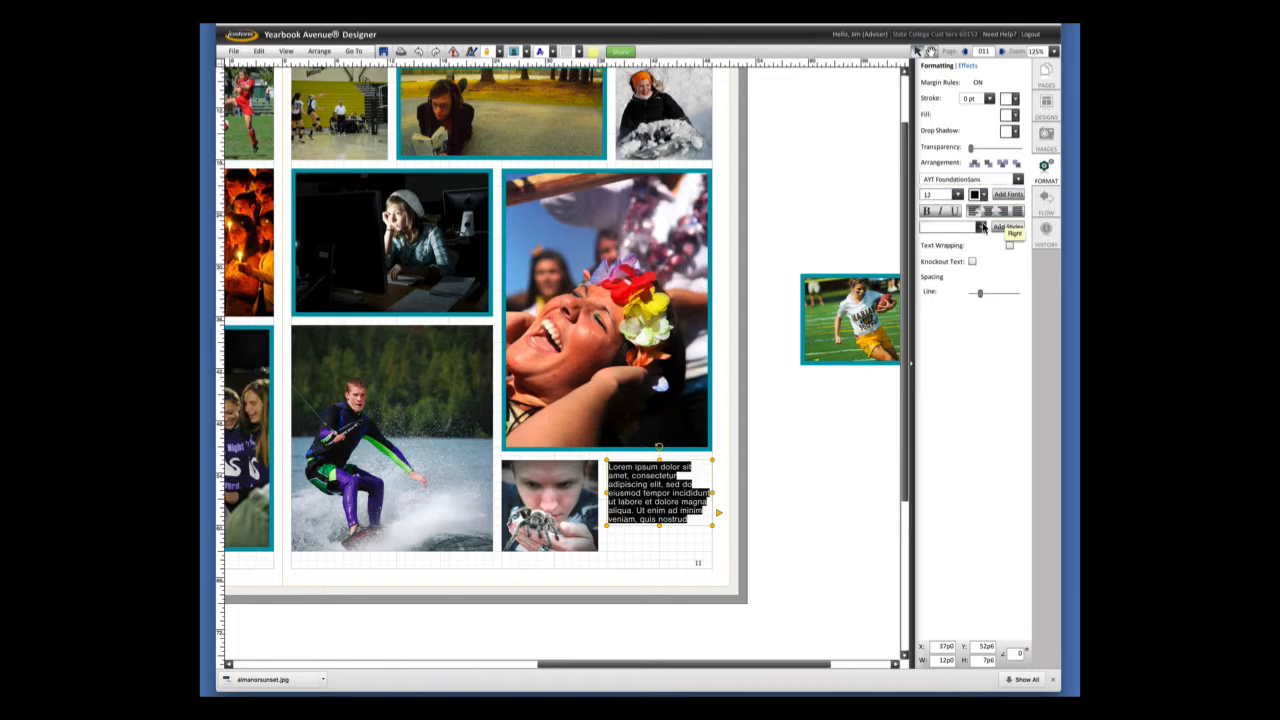
Make the Lorem ipsum text bold and extend its box on page 11 down to a height of 10p6.
click(928, 212)
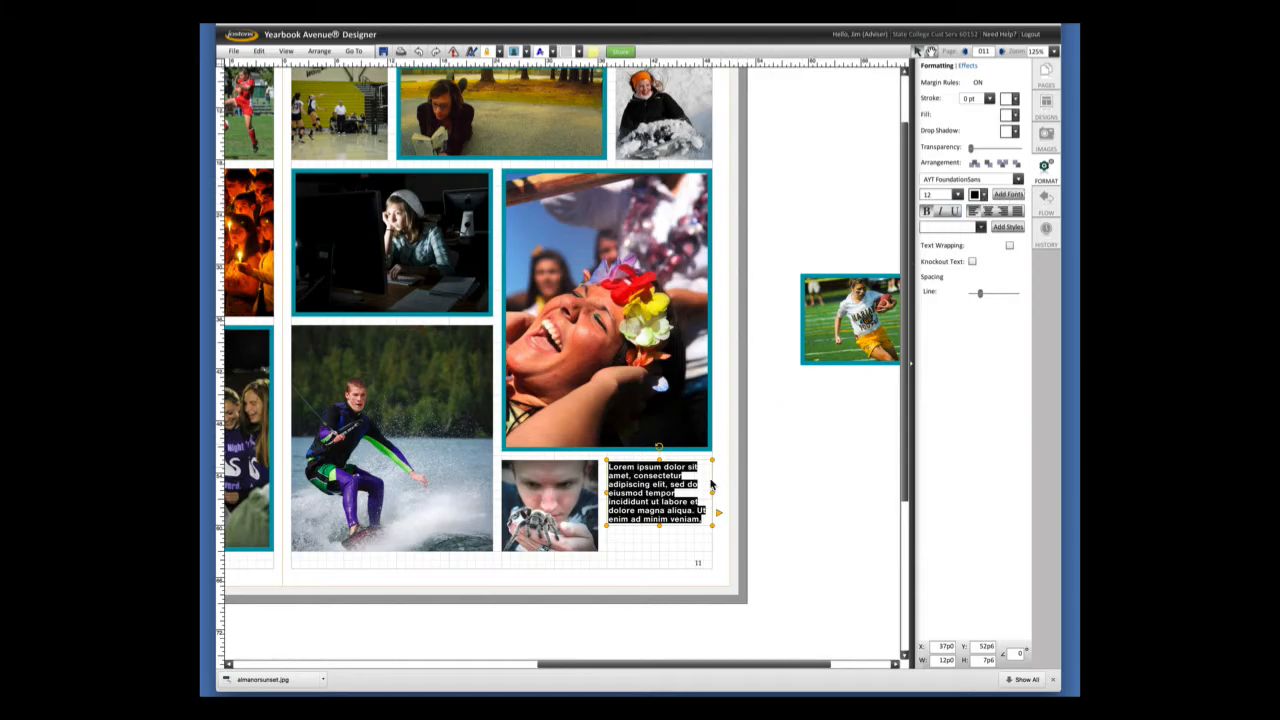
drag(659, 525, 657, 556)
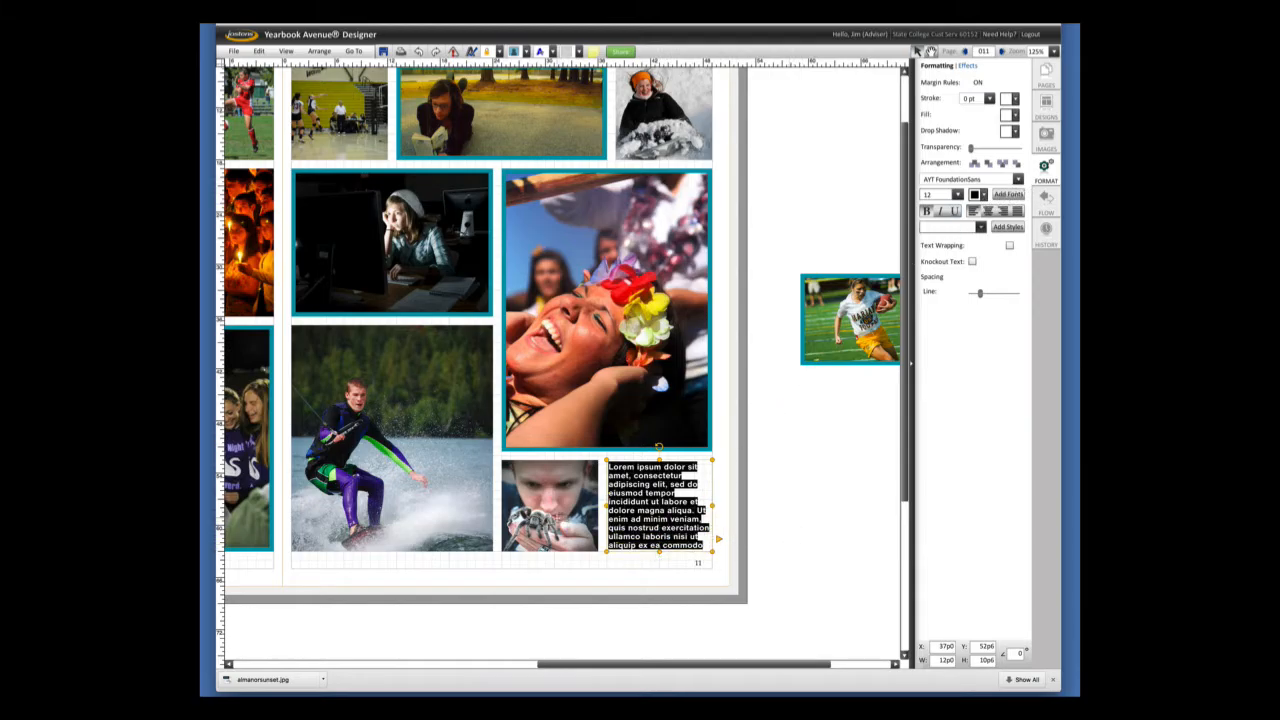
Move the close-up face photo onto the pasteboard below the football photo and widen the text box to 24p0 across the vacated slot.
drag(549, 505, 838, 472)
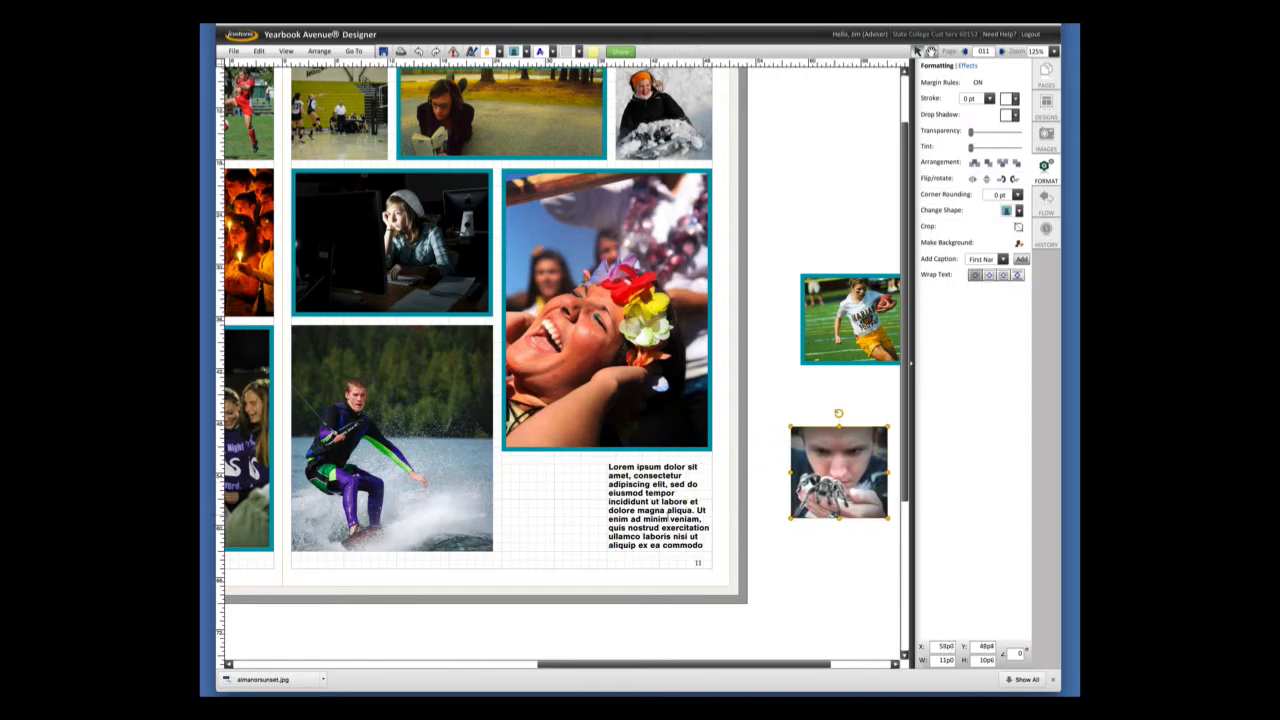
click(659, 520)
drag(606, 507, 503, 514)
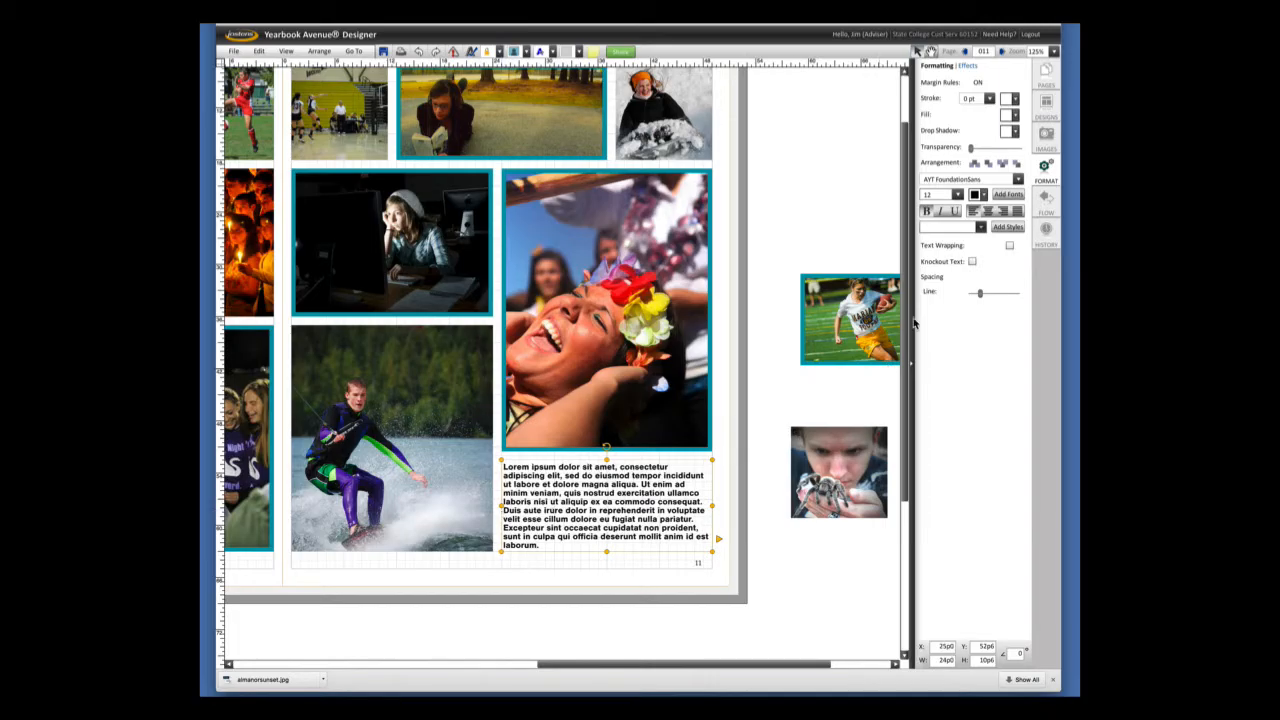
Set the font size of the Lorem ipsum text to 10.
click(958, 195)
click(940, 207)
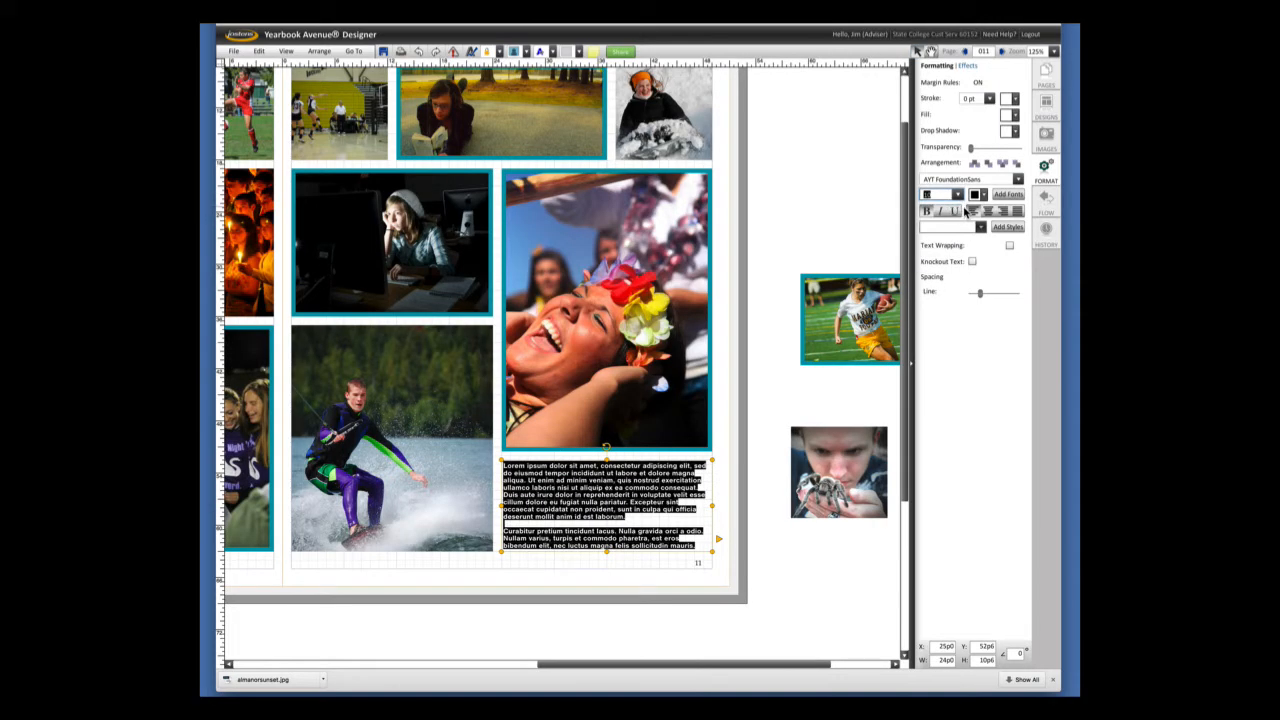
Try centred, right and justified alignment on the Lorem ipsum text and return it to left alignment.
click(988, 212)
click(1003, 212)
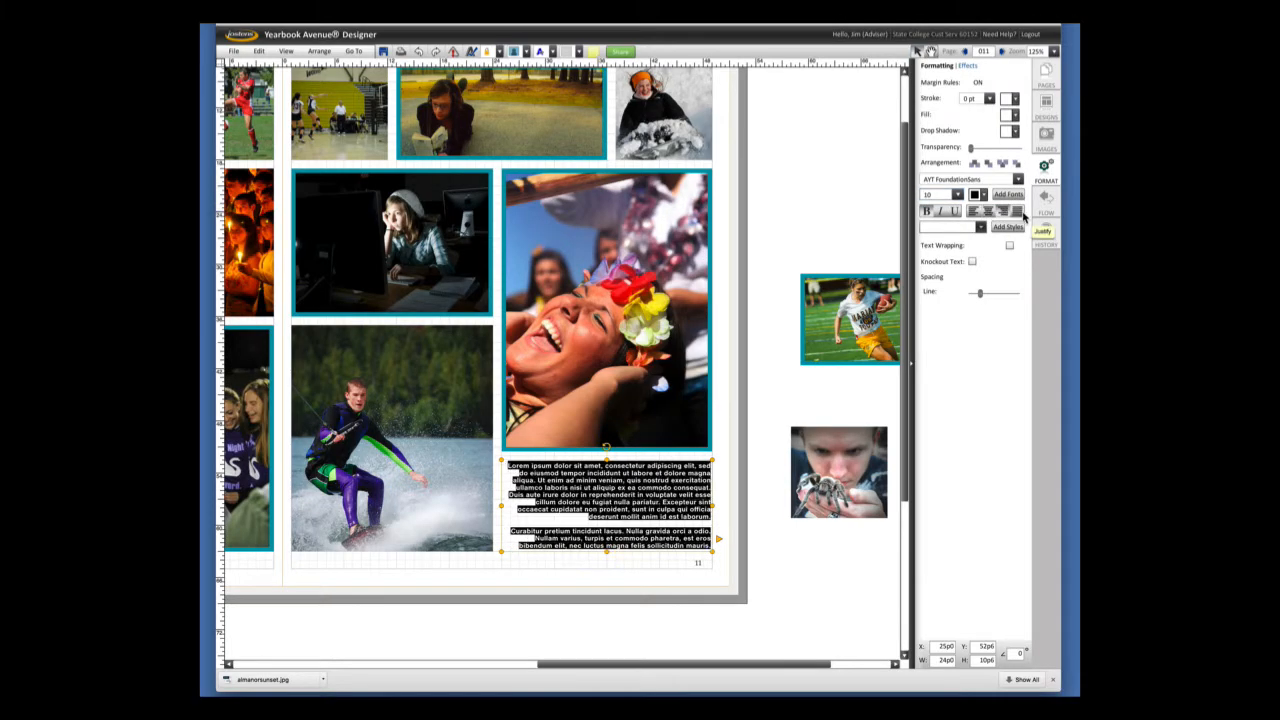
click(1017, 212)
click(974, 211)
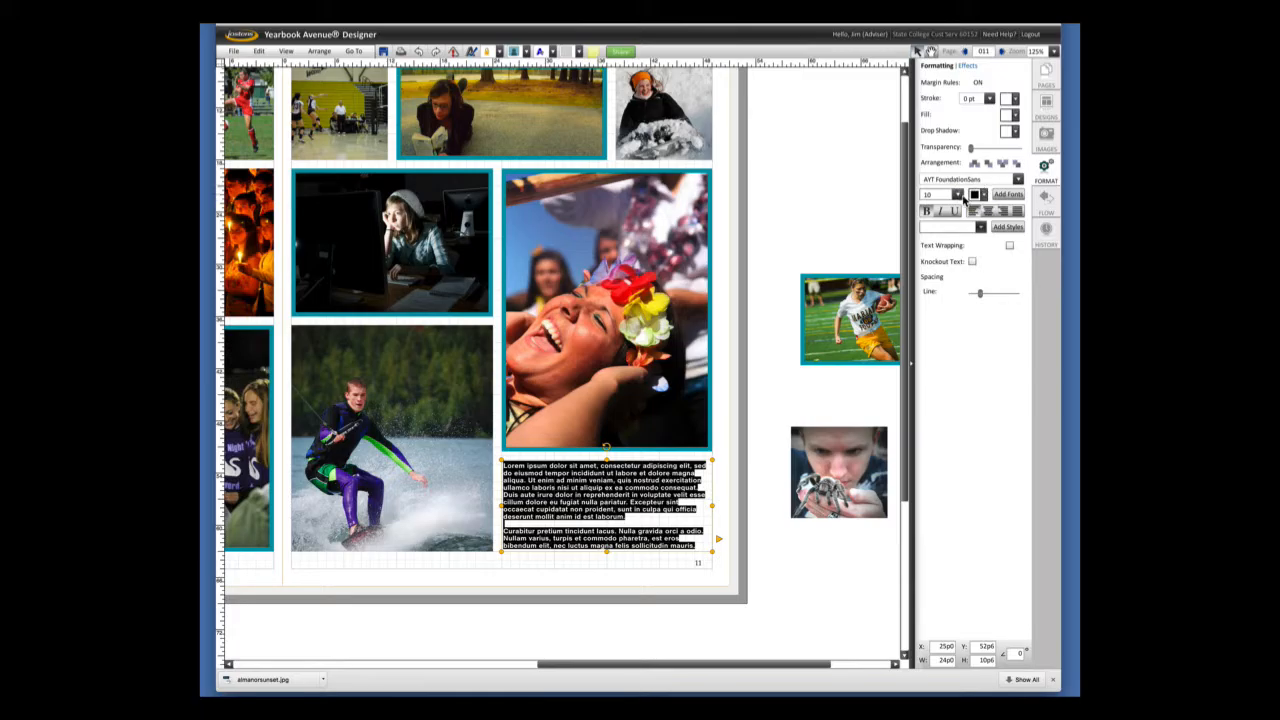
Remove the bold formatting from all of the Lorem ipsum text and clear the text selection.
click(926, 212)
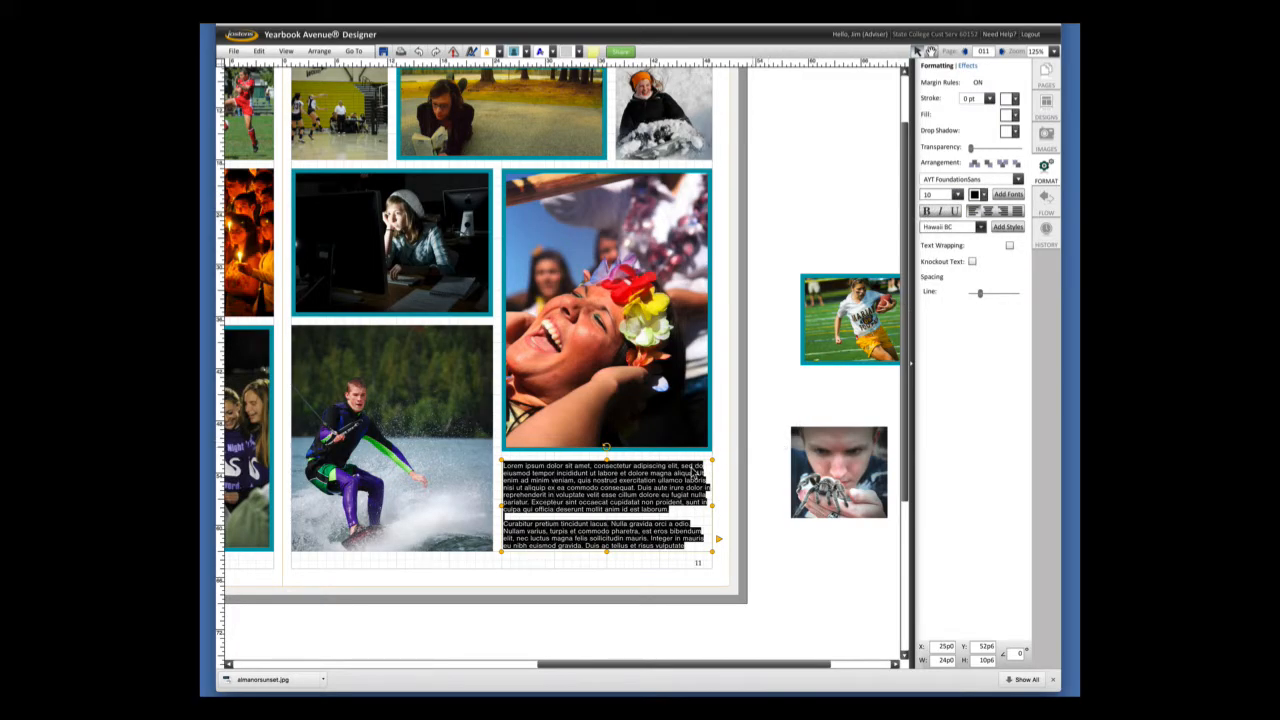
click(688, 476)
key(super+a)
click(728, 485)
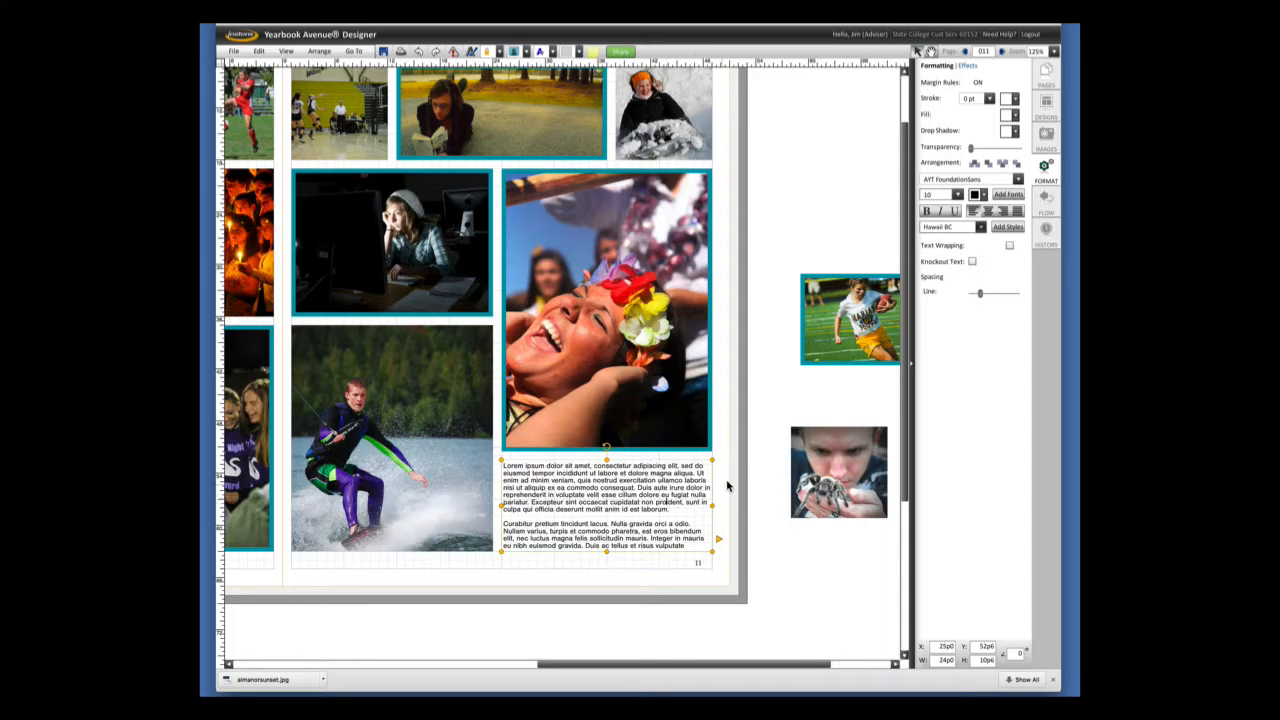